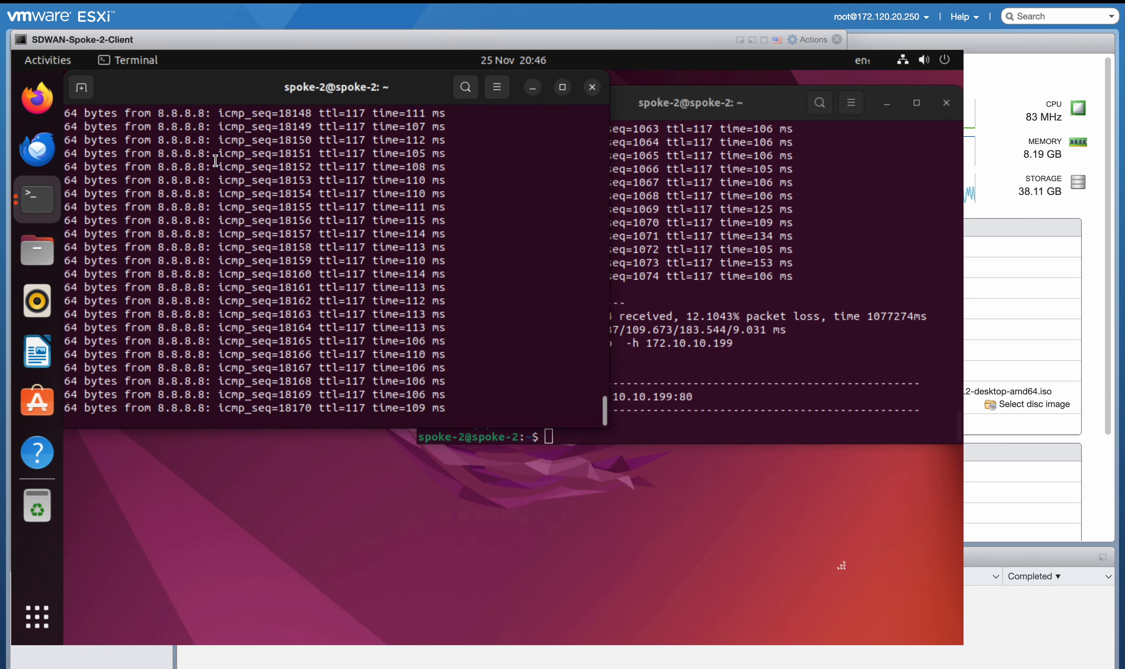
Switch to FortiDeceptor and open the Ubuntu decoy on the Win-FDC network in the Deployment Wizard for editing
left_click(132, 18)
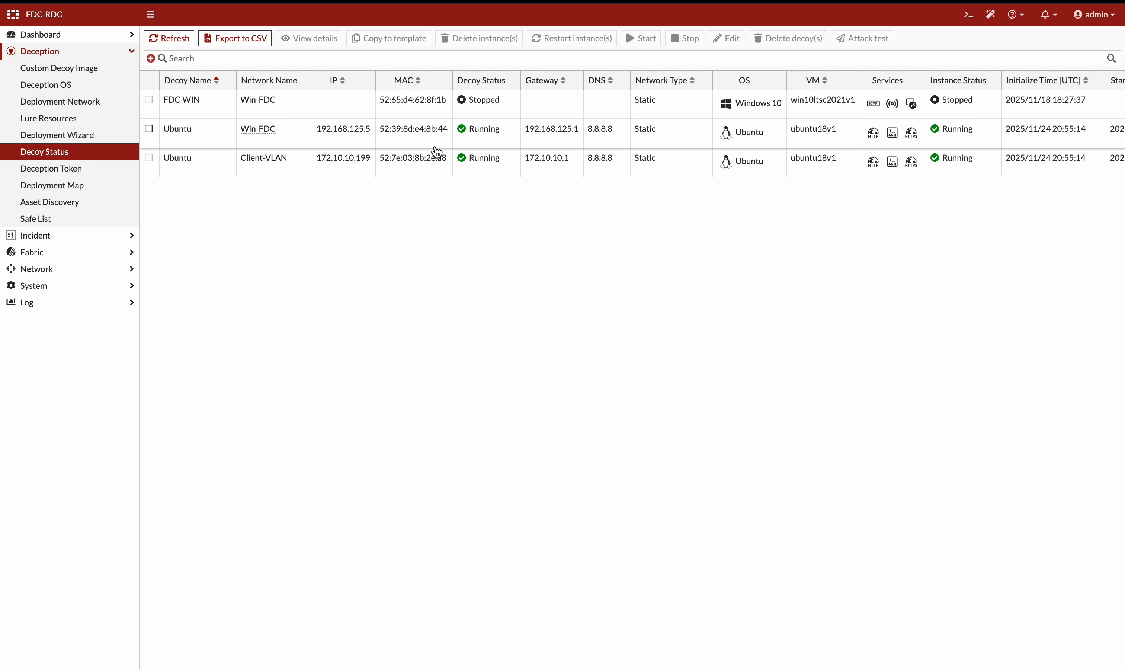
mouse_move(269, 132)
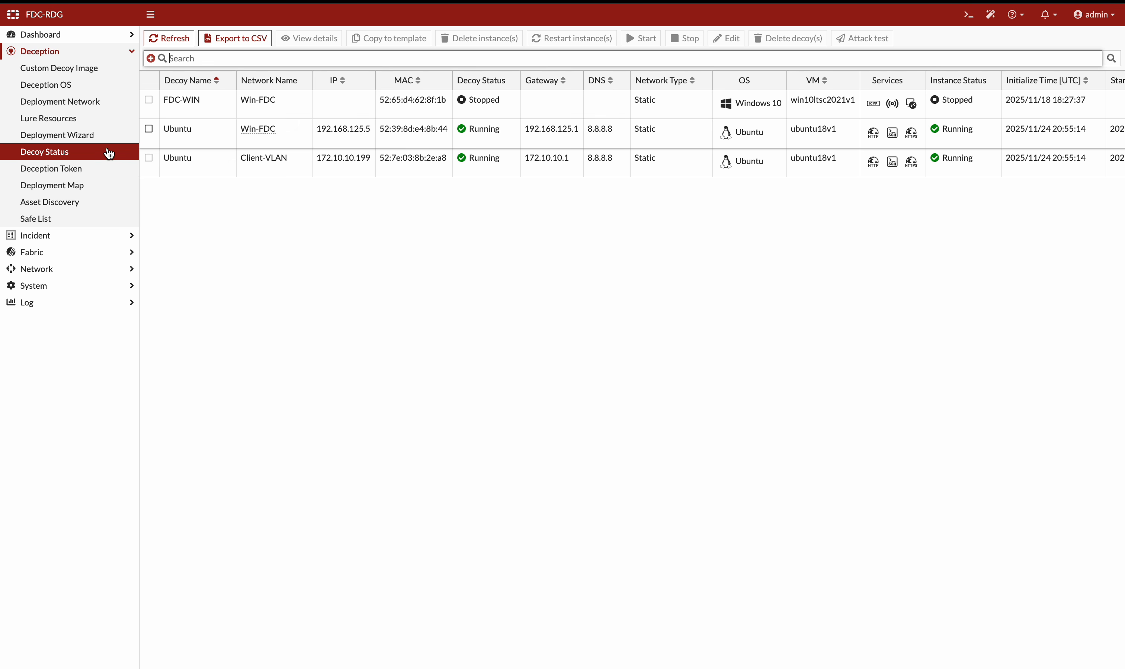
left_click(203, 144)
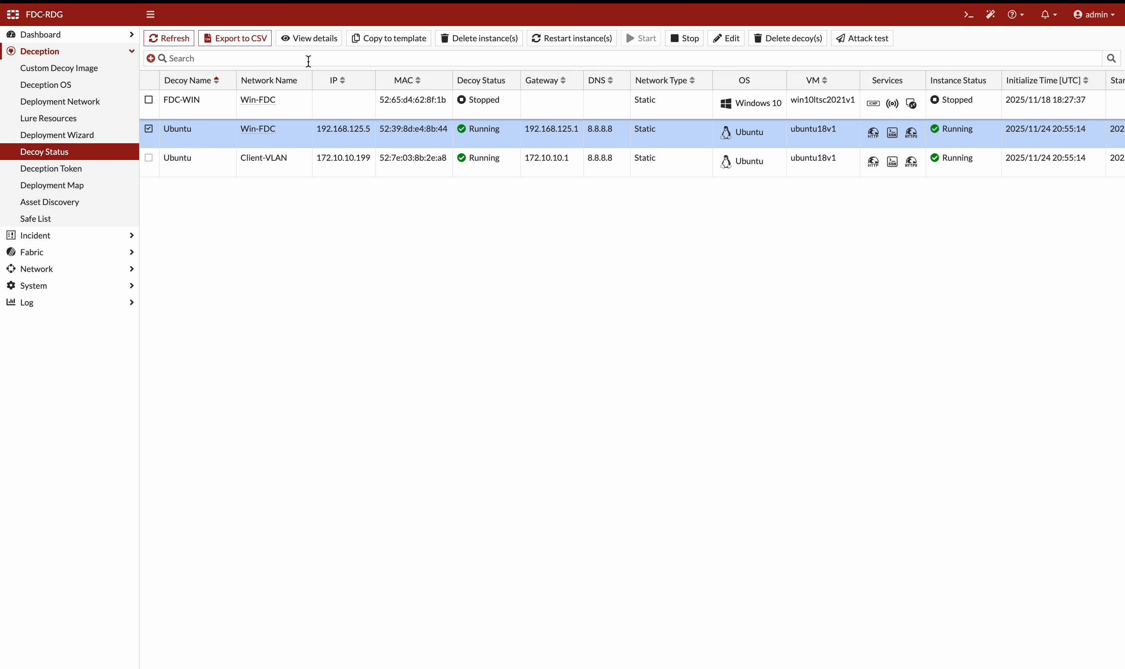
left_click(723, 40)
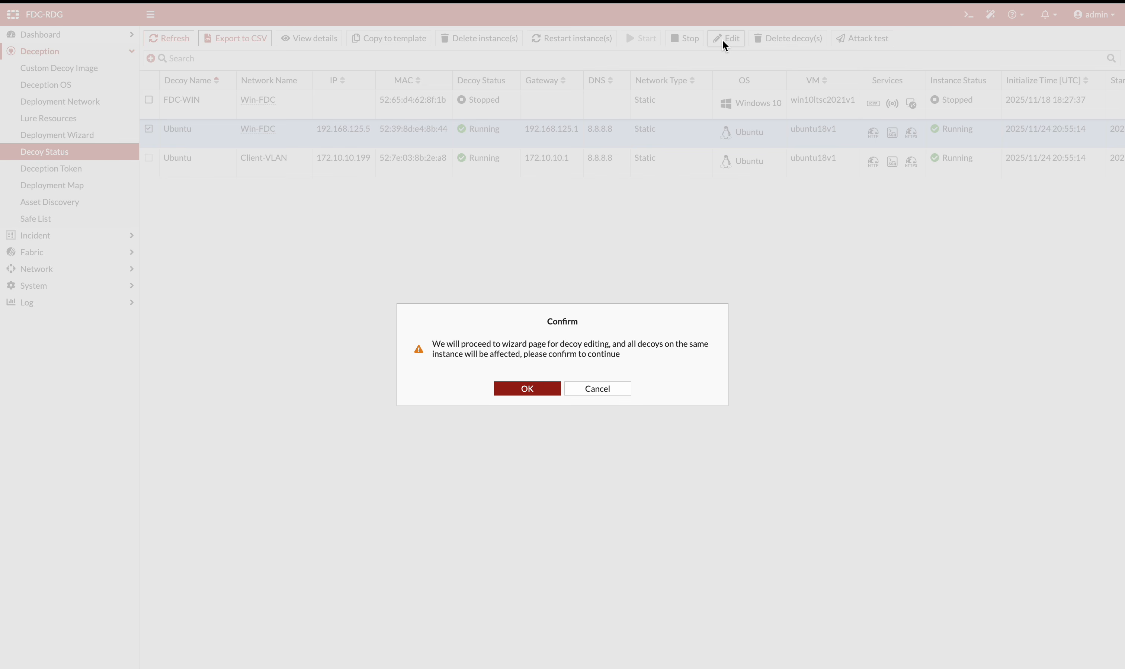
left_click(517, 387)
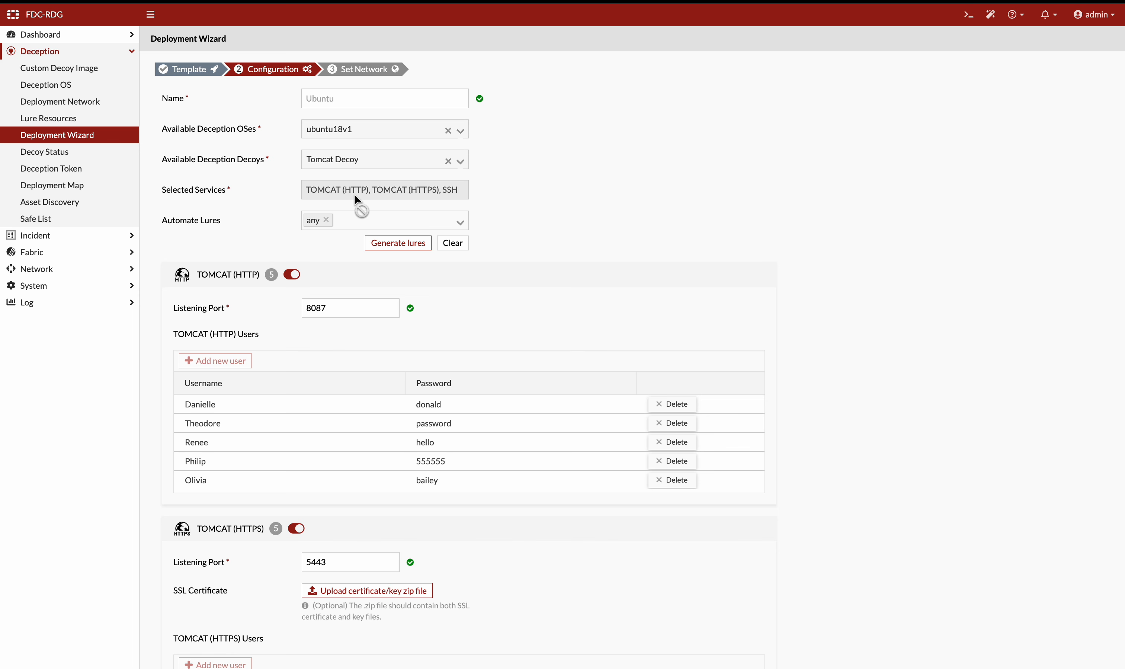
Scroll through the decoy's Tomcat HTTP, Tomcat HTTPS and SSH service settings and lure users
scroll(484, 305, "down", 2)
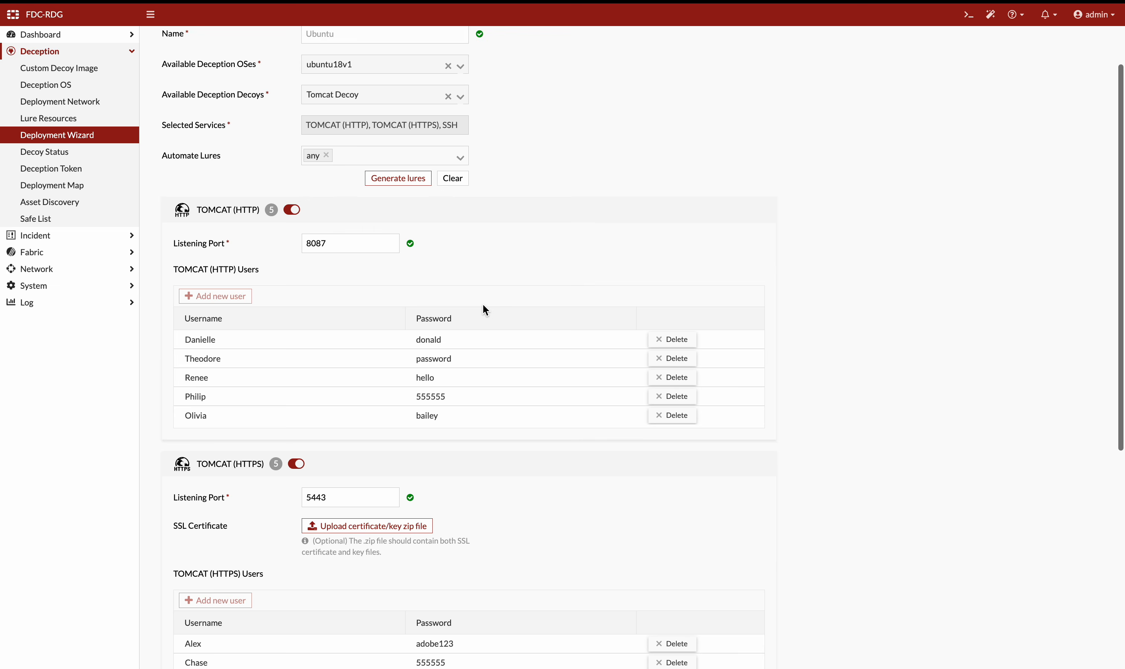
scroll(485, 310, "down", 2)
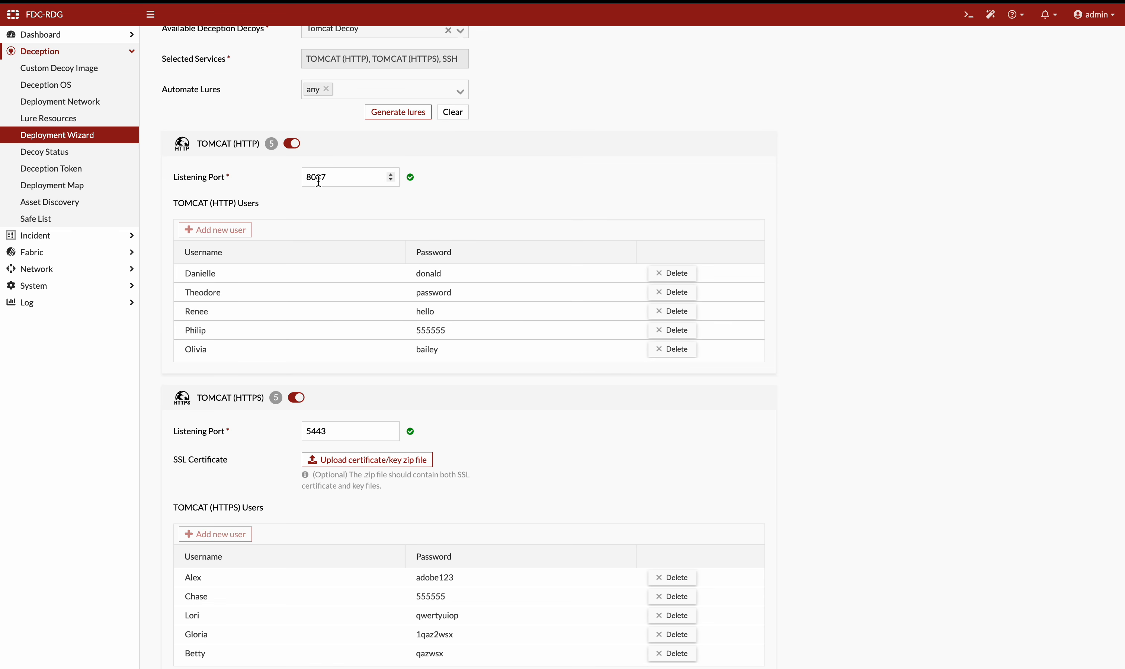
scroll(327, 227, "down", 5)
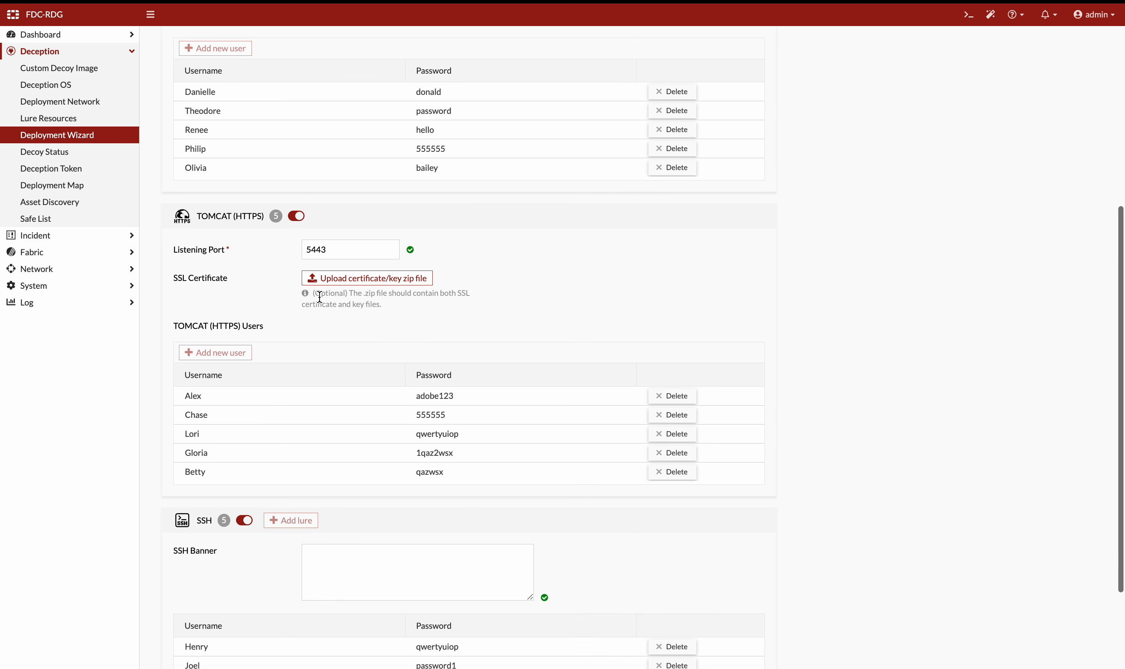
scroll(342, 376, "down", 5)
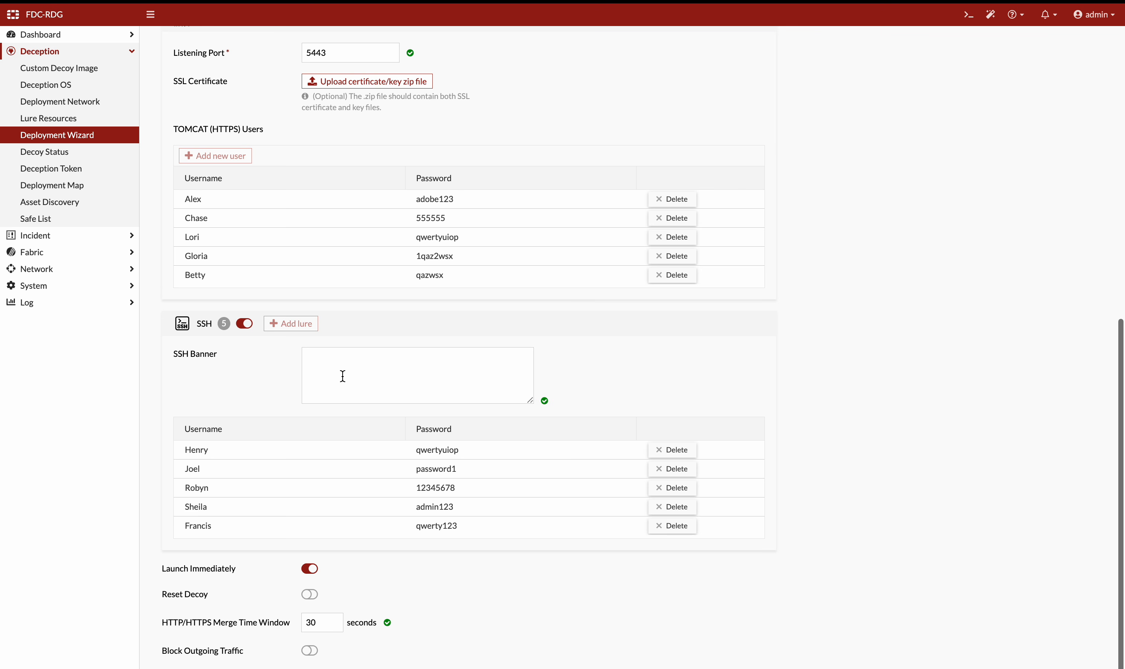
scroll(342, 376, "up", 8)
scroll(341, 377, "down", 8)
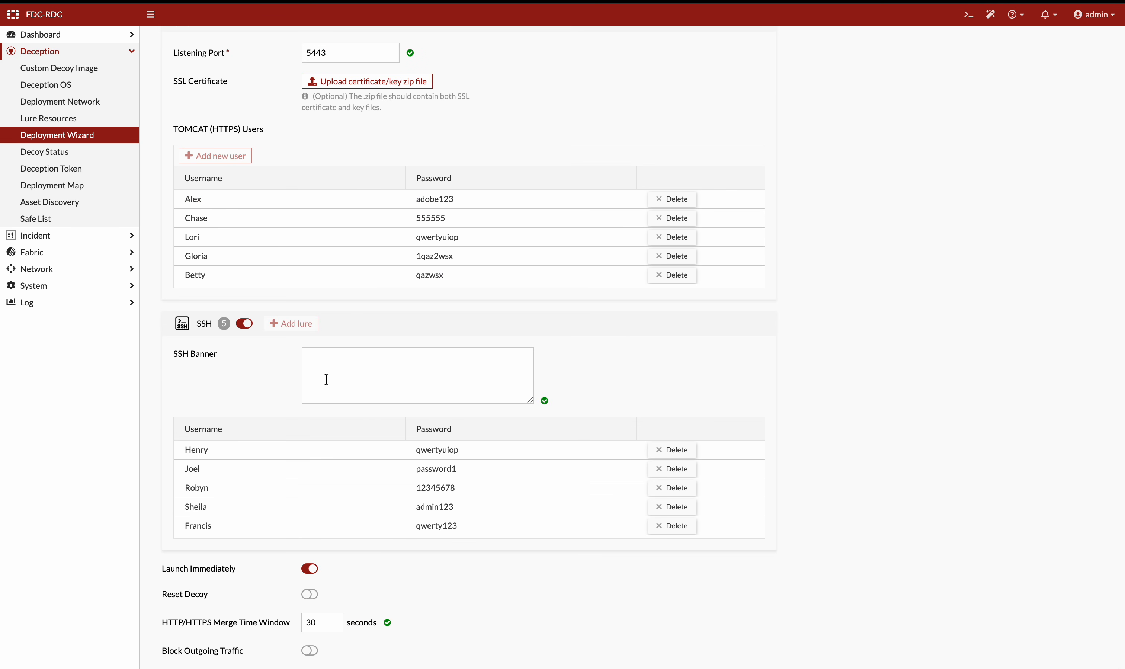
scroll(326, 379, "up", 8)
scroll(326, 376, "down", 8)
scroll(323, 295, "up", 5)
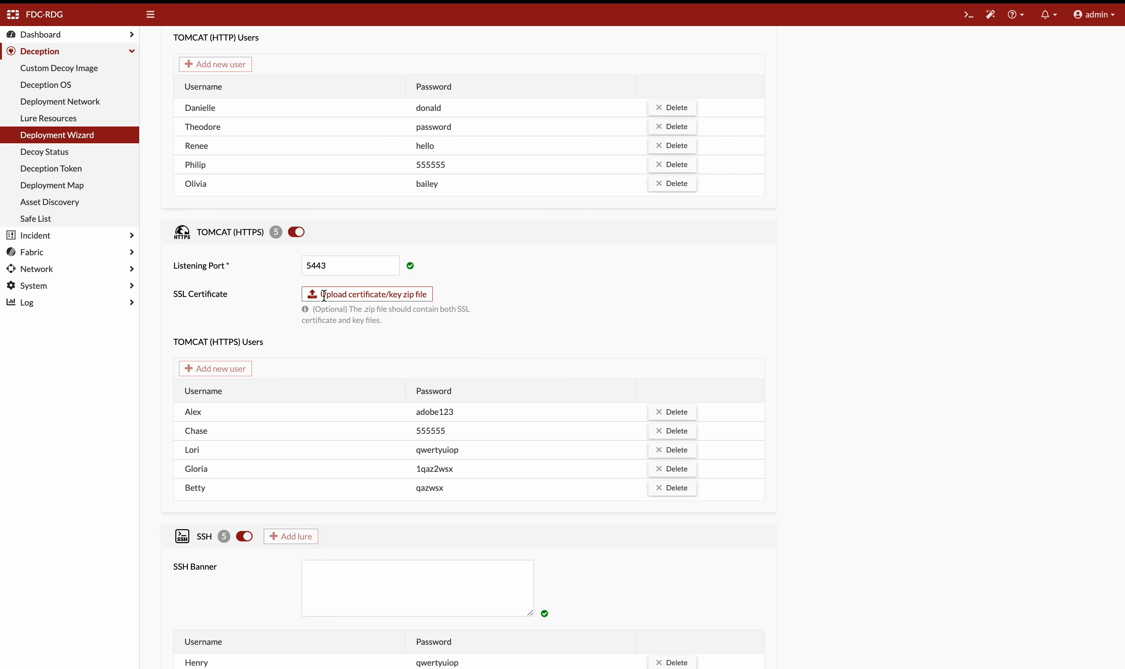
scroll(324, 295, "up", 7)
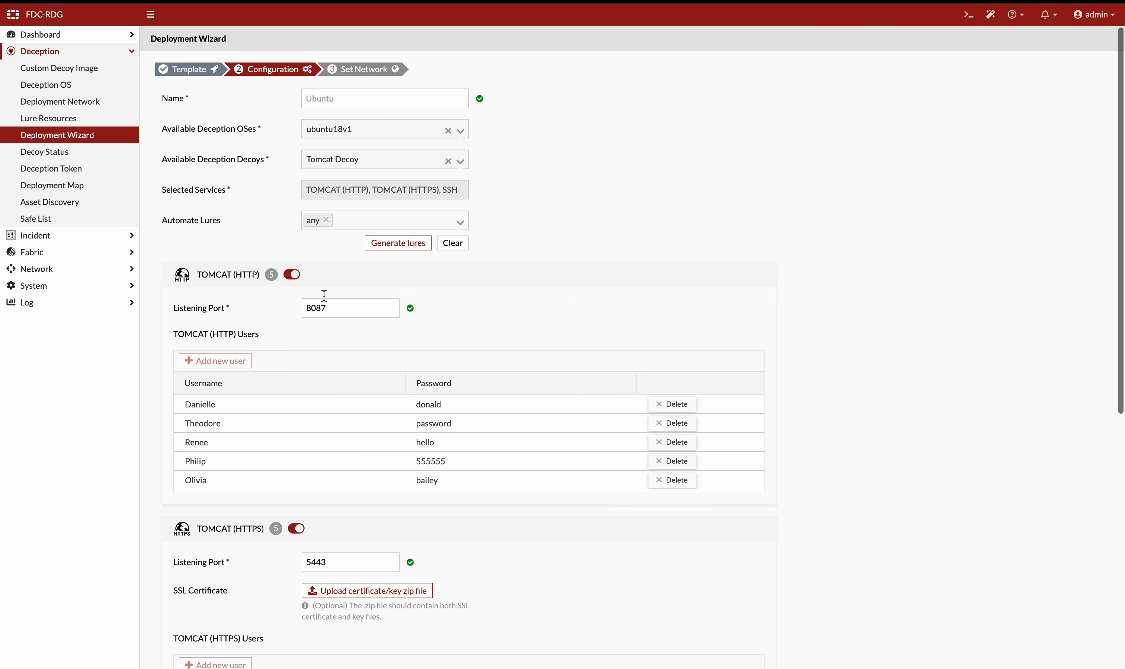
Open the Fabric Quarantine Integration and Quarantine Status pages
left_click(51, 252)
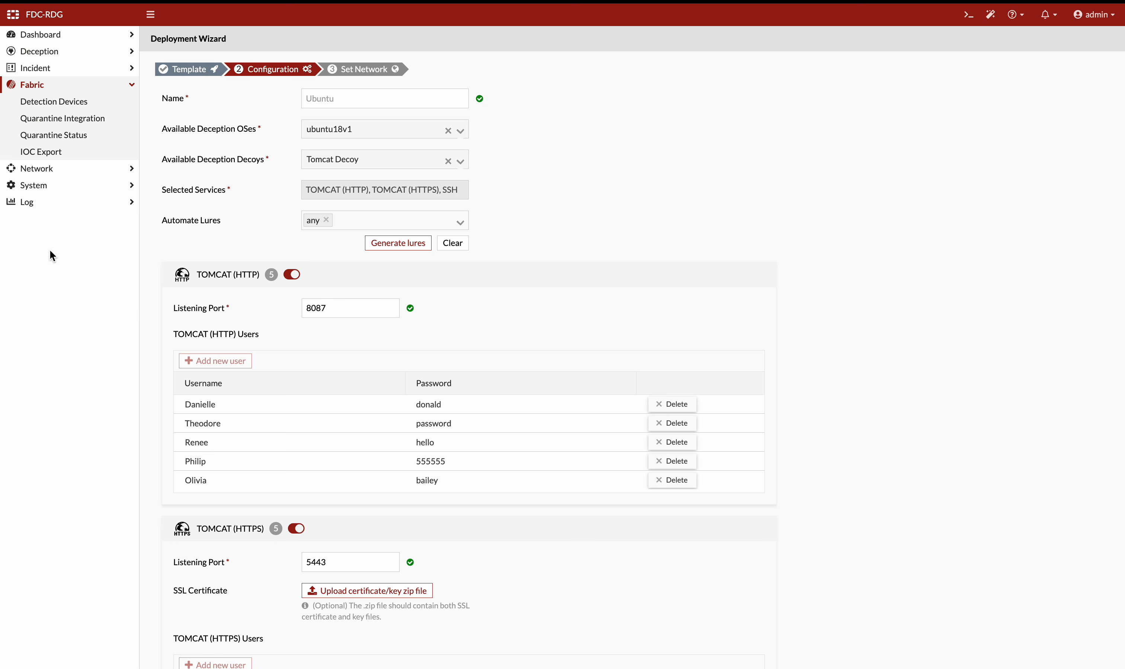
left_click(72, 122)
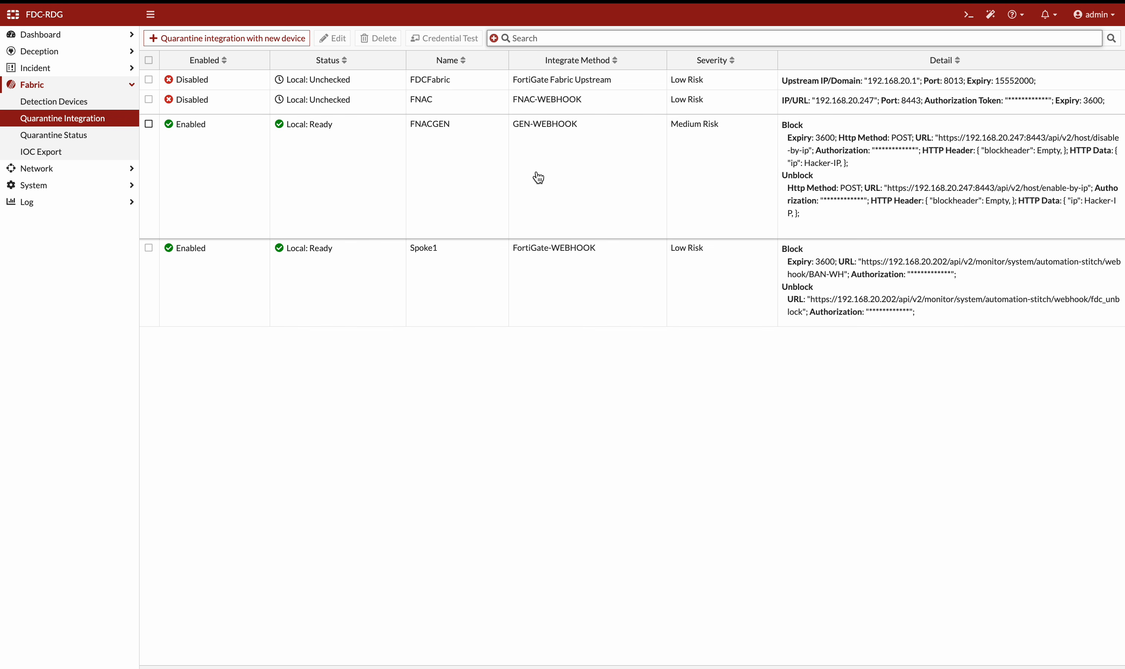
left_click(80, 143)
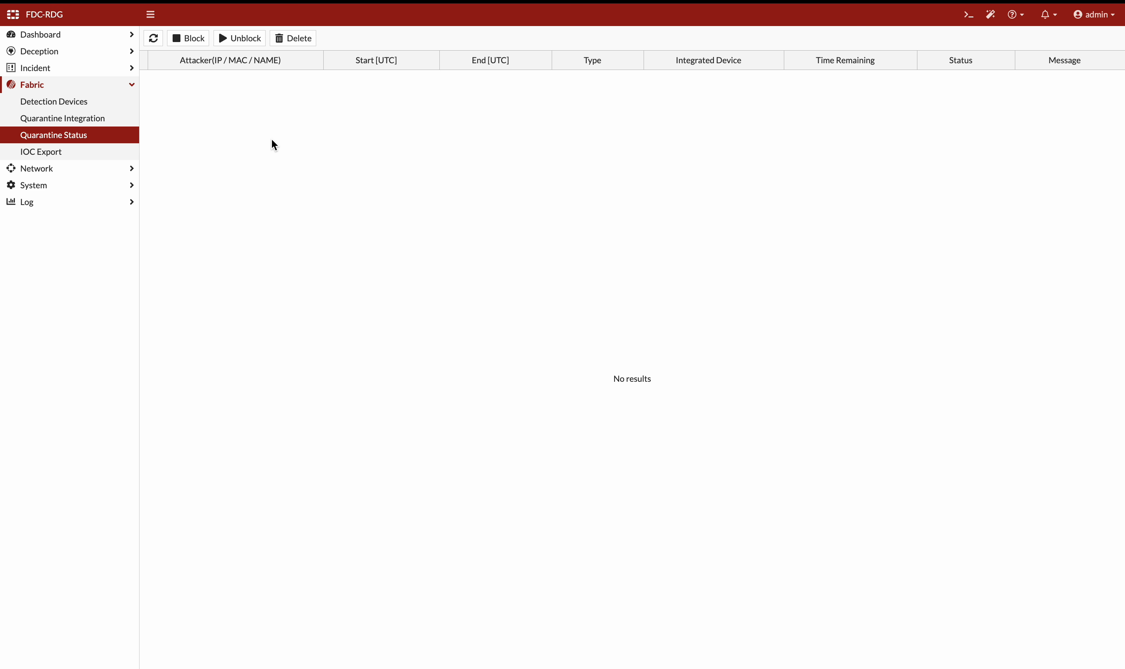
Open the Incident Attack Map and Campaign pages
left_click(55, 73)
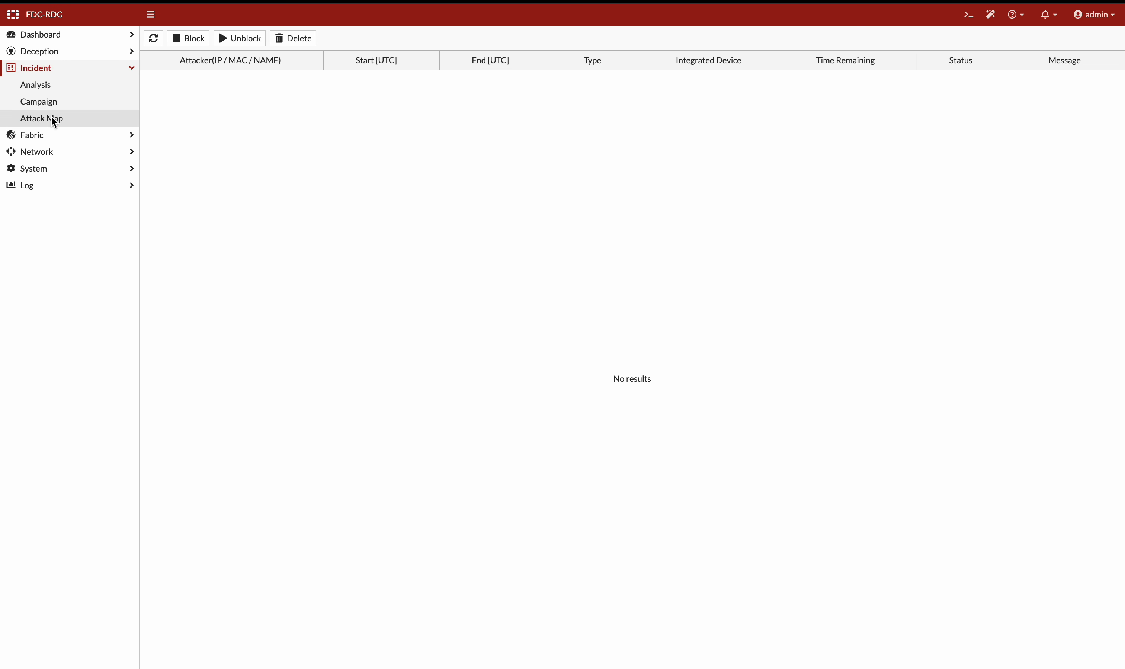
left_click(52, 118)
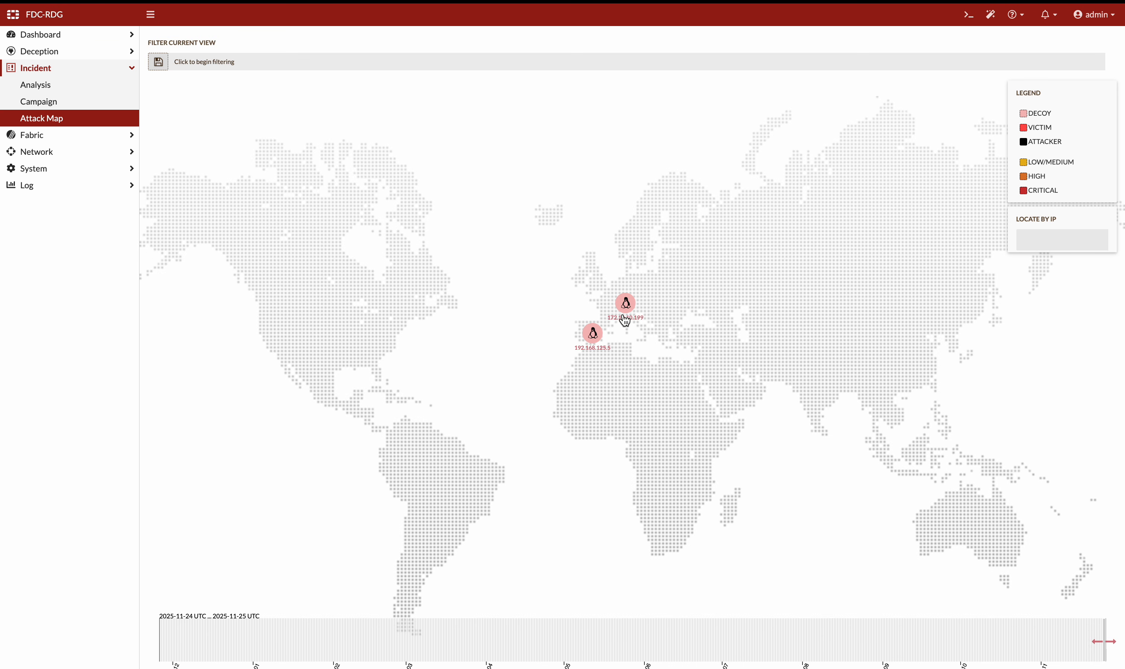
left_click(94, 100)
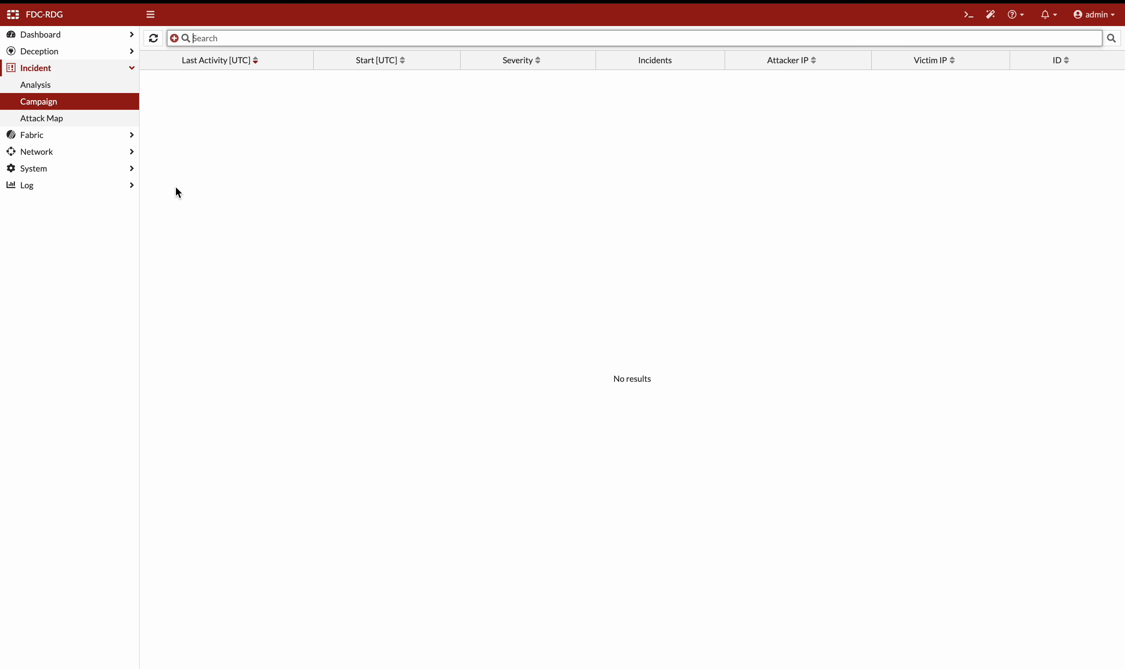
Switch to FortiNAC inventory and expand then collapse the Paulo-Office group
left_click(301, 20)
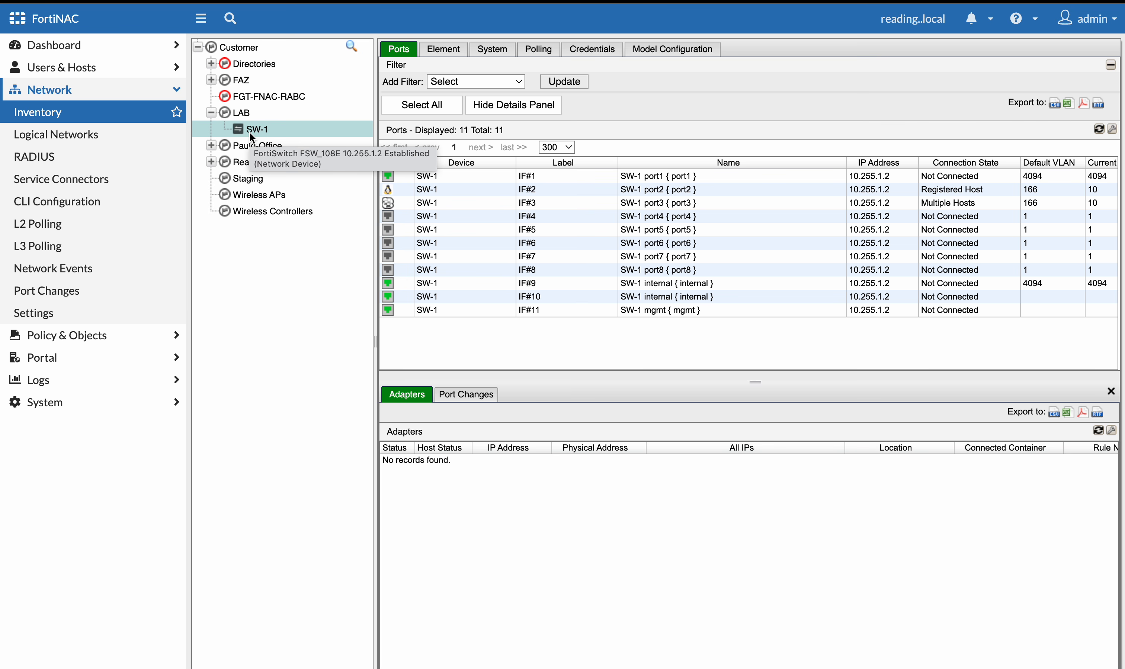
left_click(211, 145)
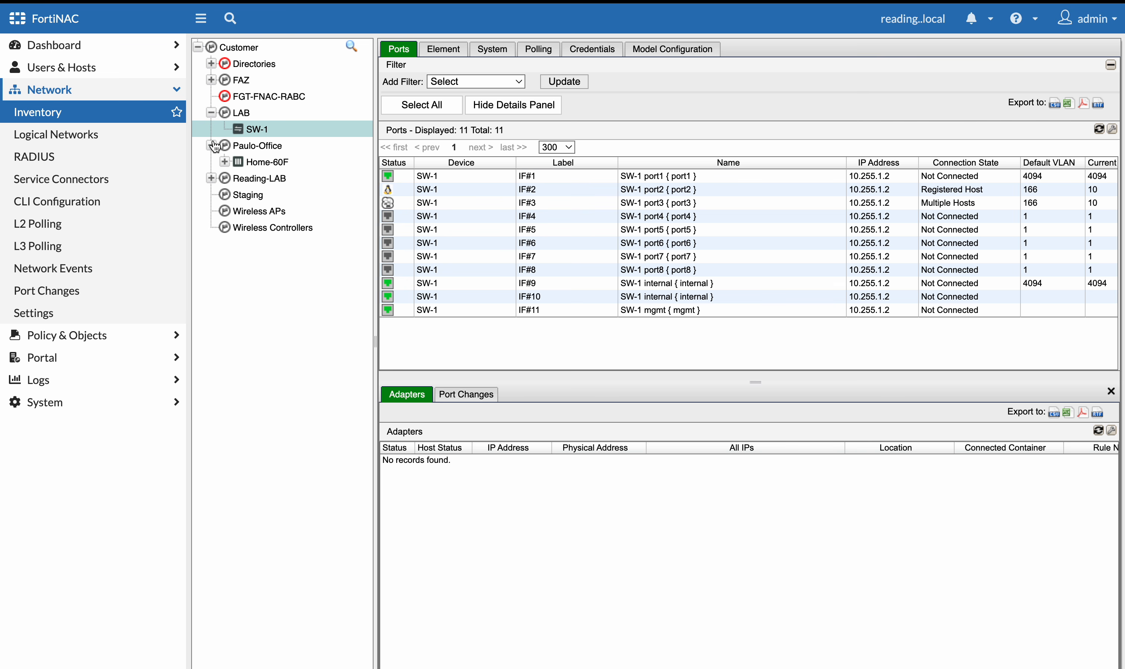
left_click(211, 146)
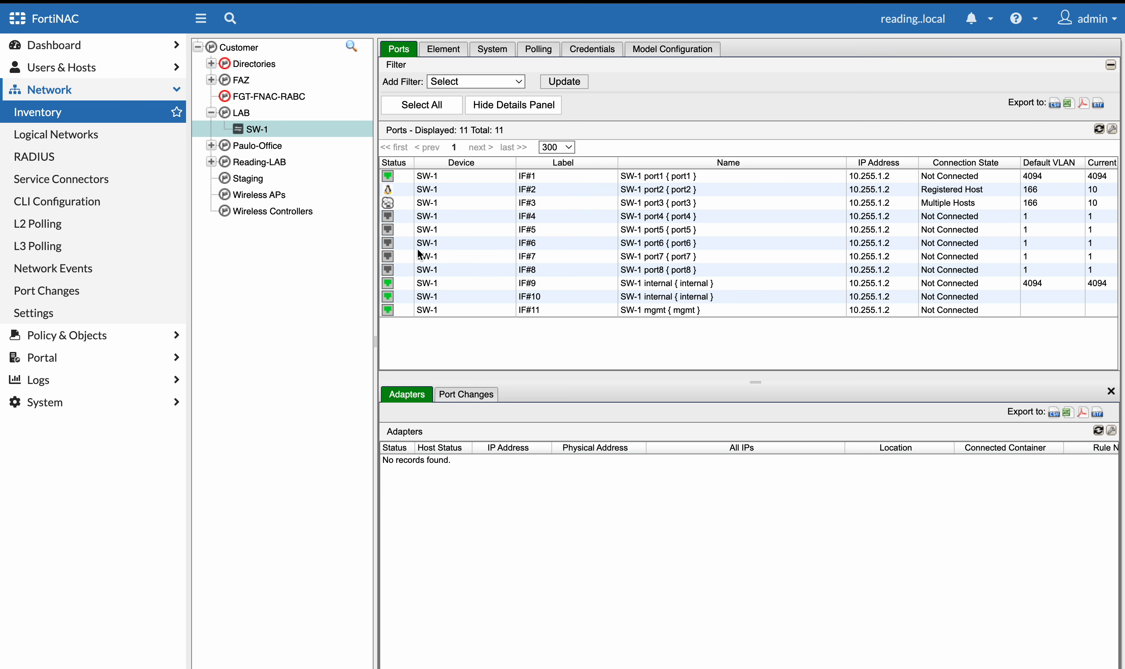
Inspect the adapters connected to SW-1 port2 and port3, selecting each host on port3
left_click(458, 194)
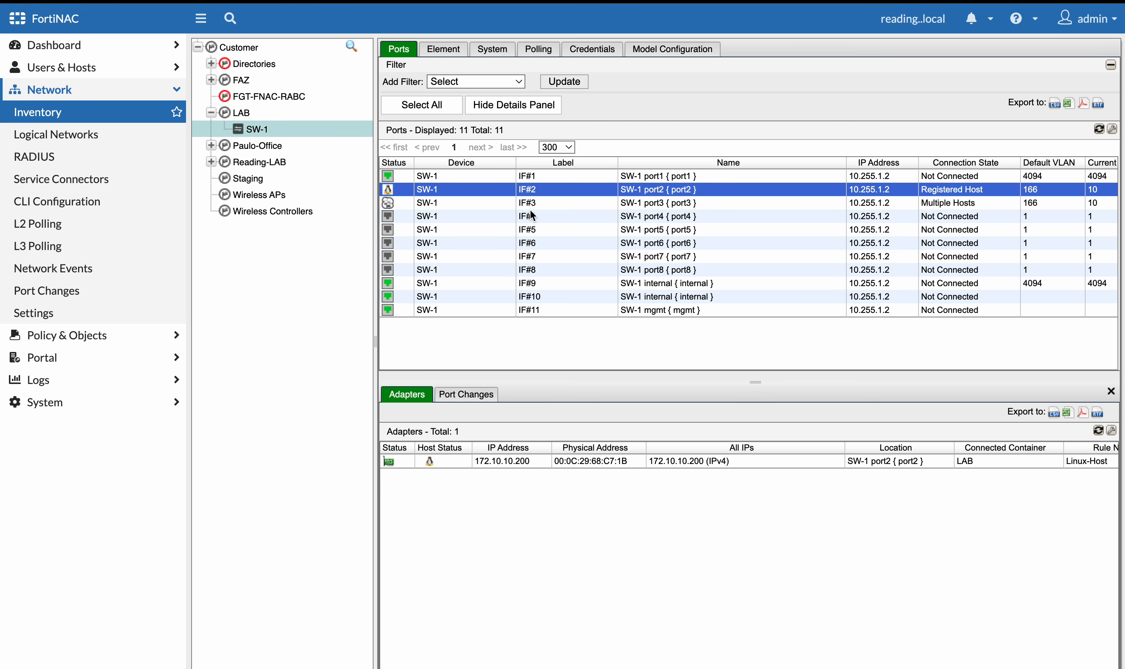
left_click(452, 206)
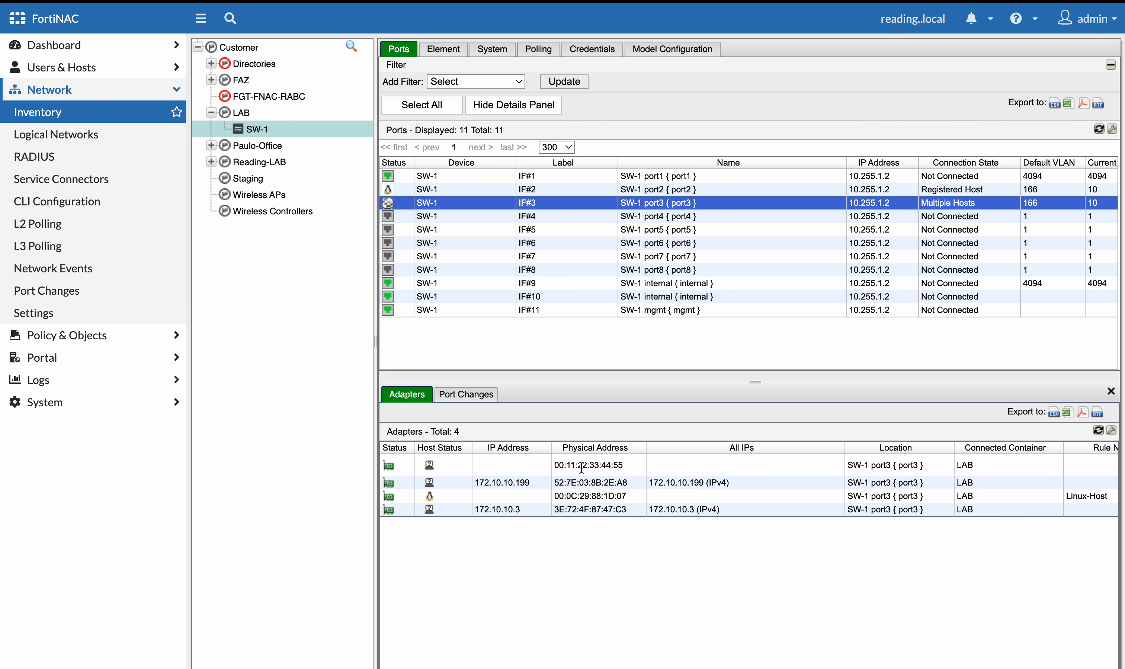
left_click(557, 466)
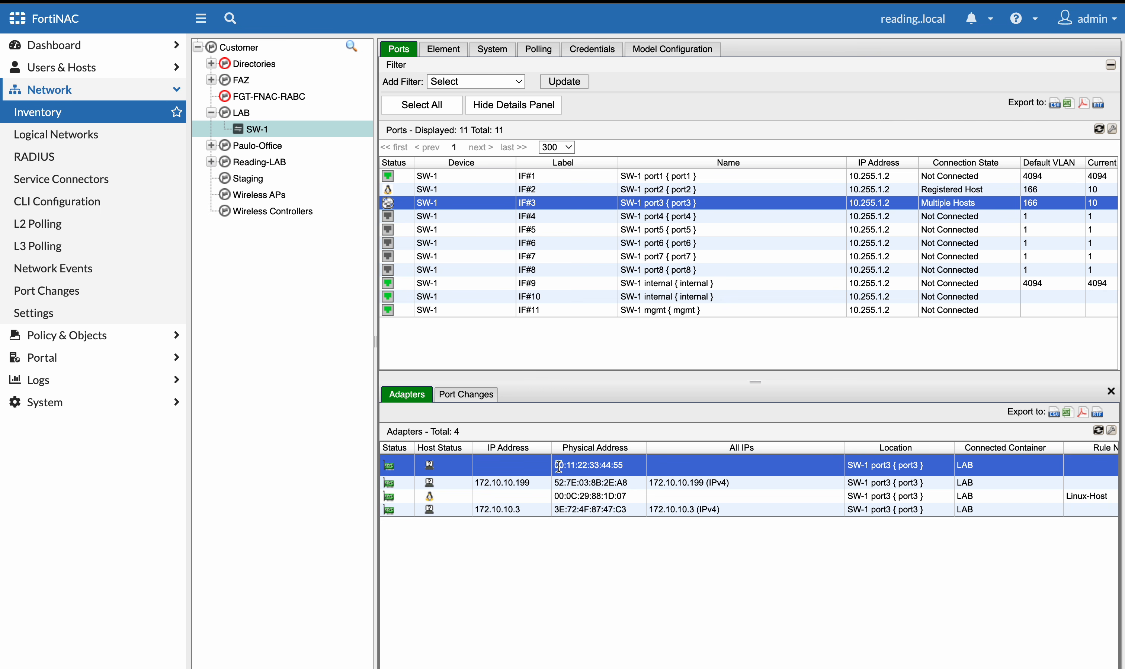
left_click(582, 495)
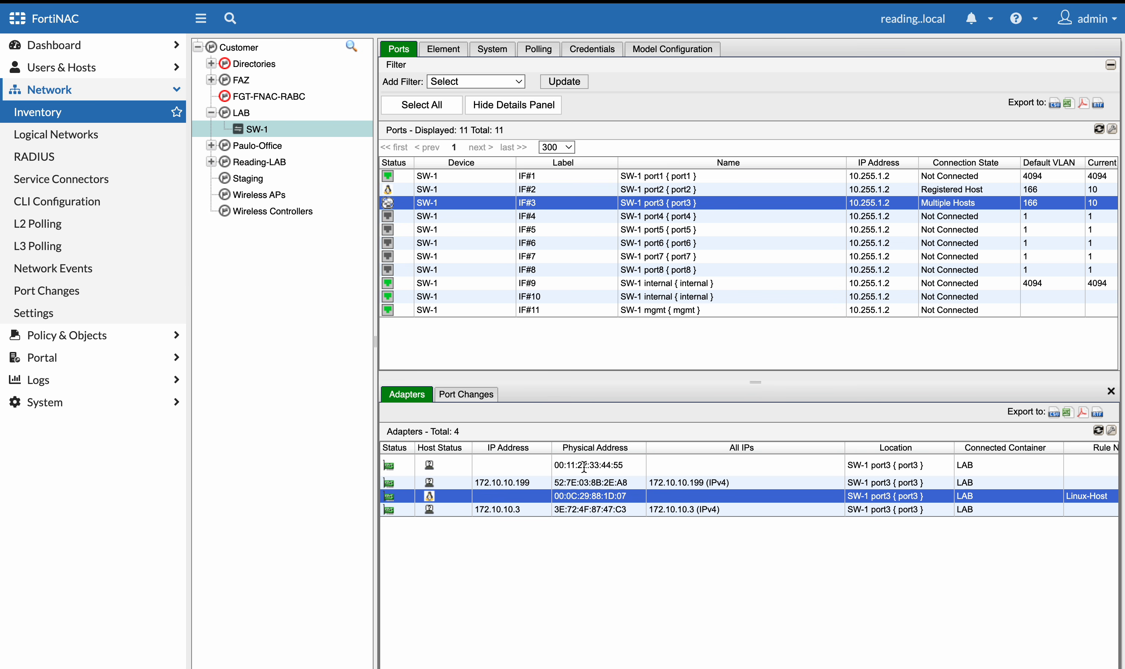
left_click(584, 466)
left_click(575, 496)
left_click(576, 510)
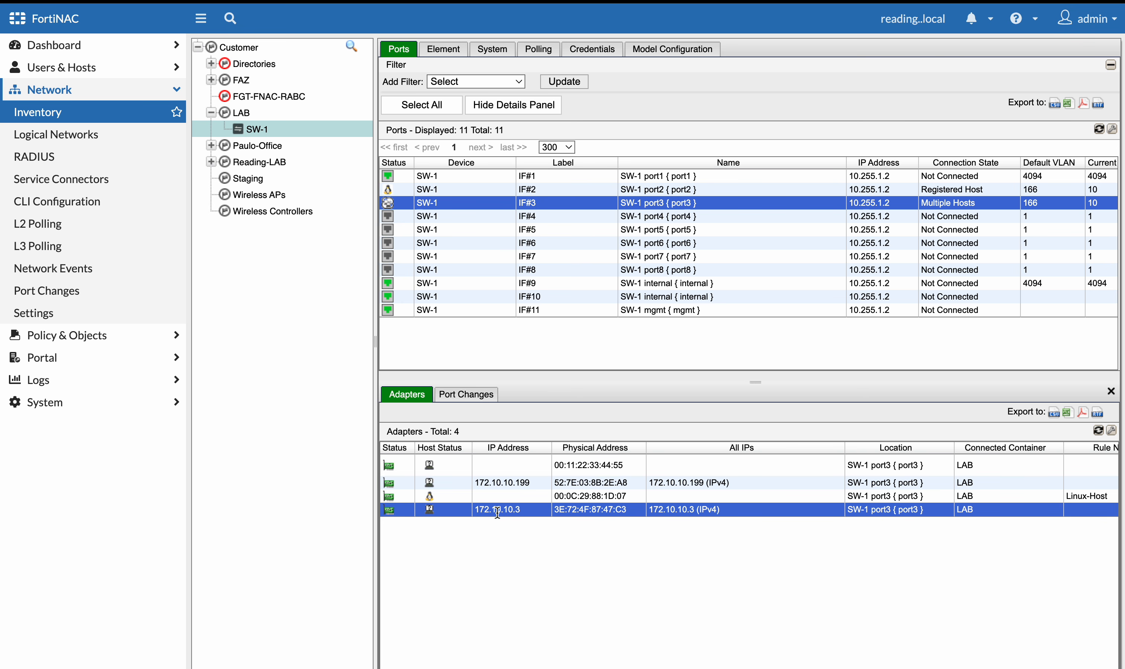
left_click(530, 481)
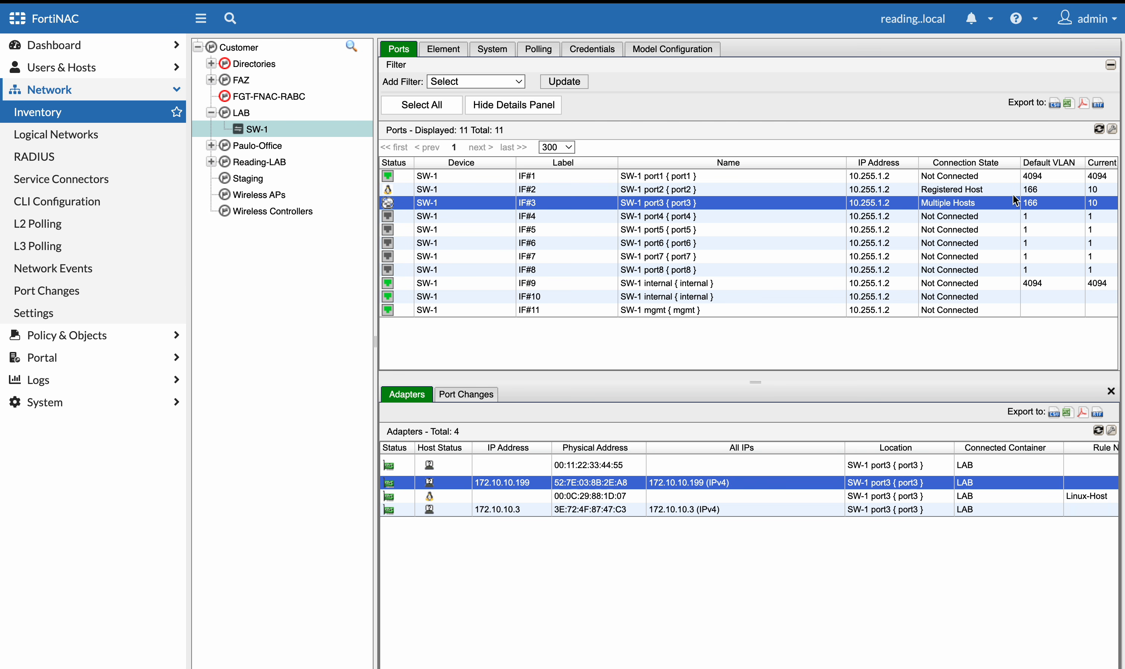
Compare the default and current VLANs of SW-1 port2 and port3
scroll(1022, 193, "right", 2)
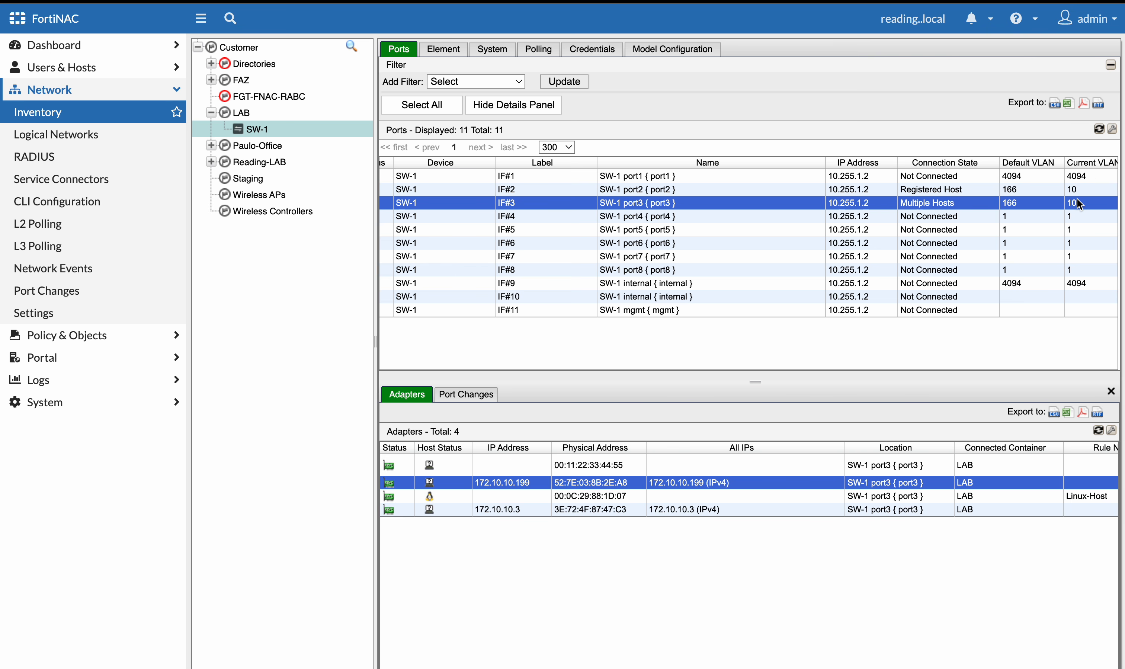
left_click(1077, 189)
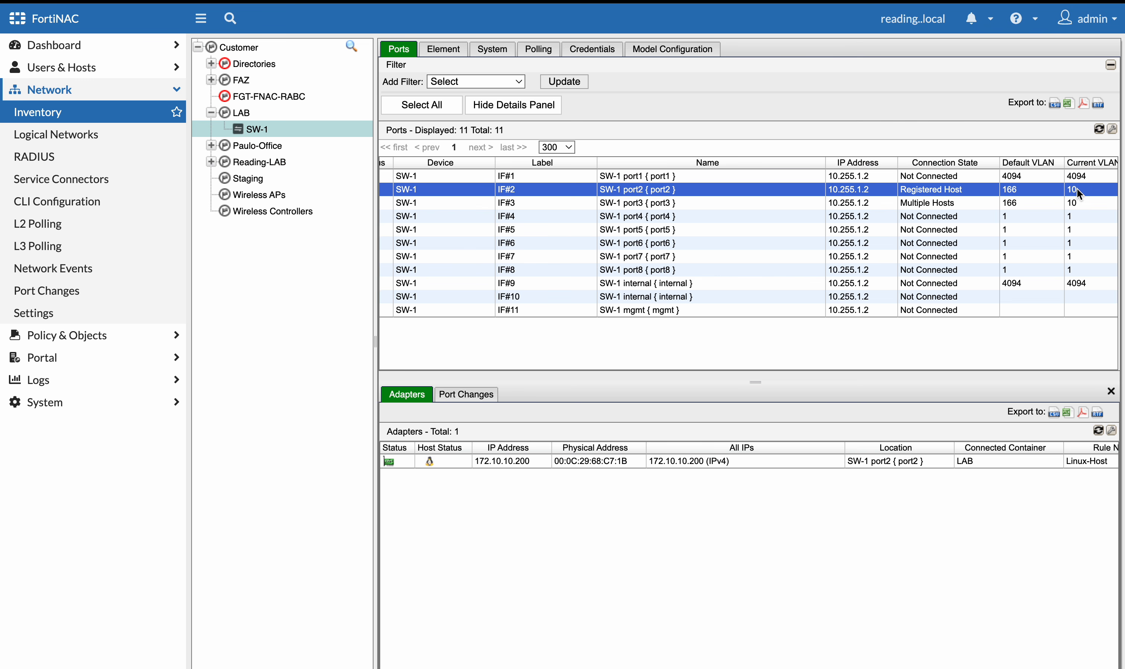
left_click(1009, 202)
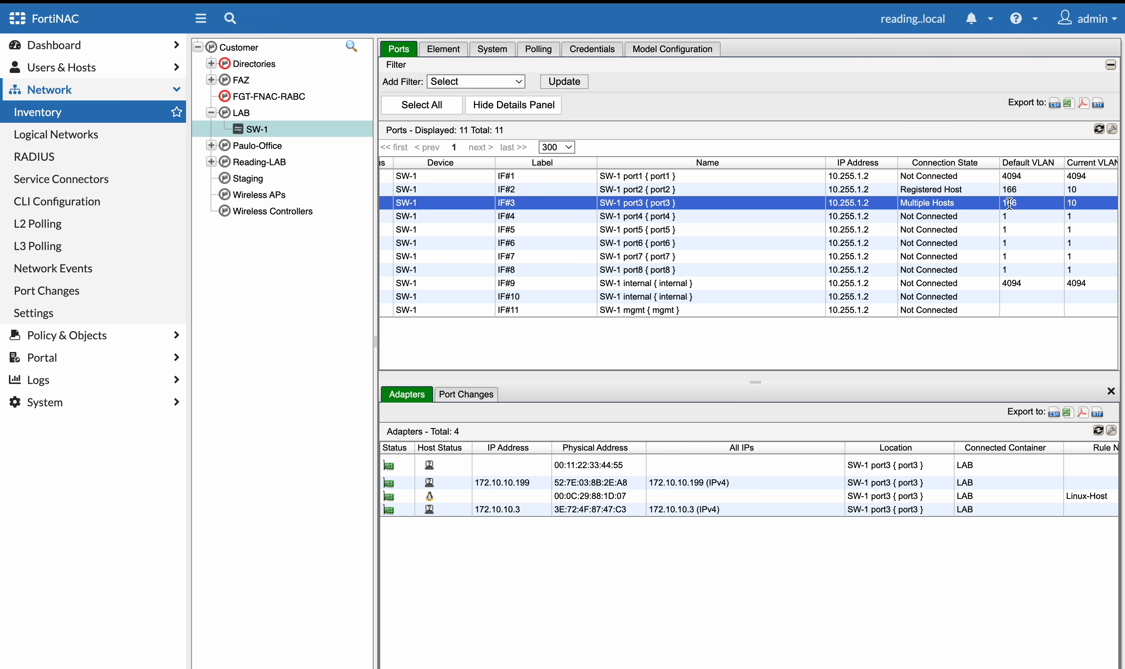
left_click(1011, 191)
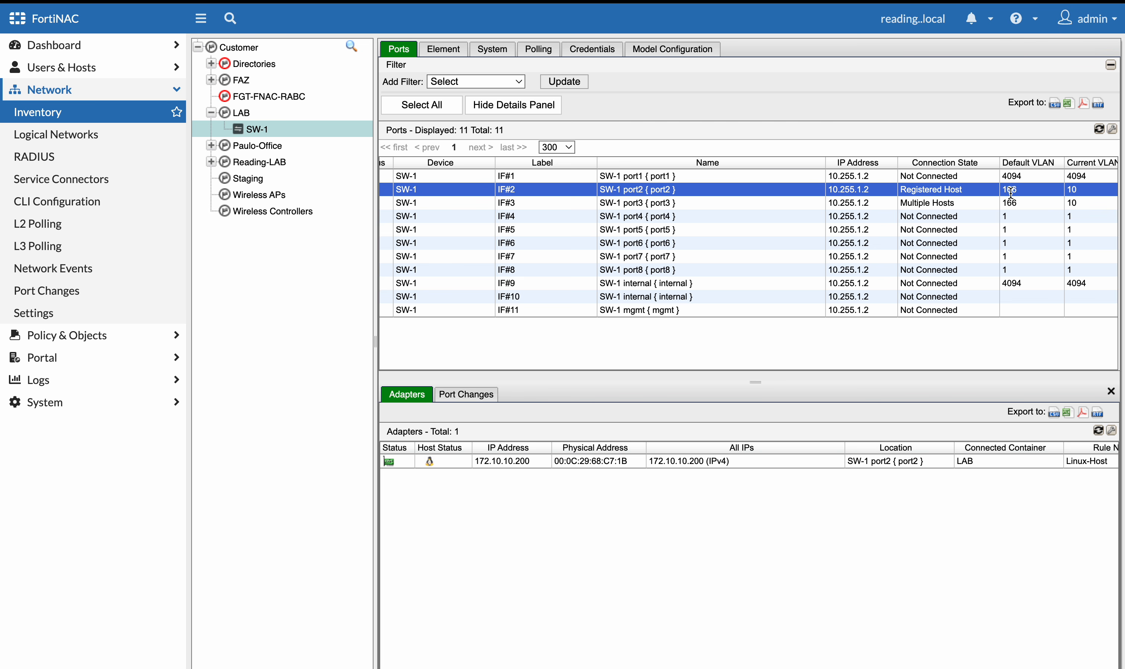
scroll(970, 232, "left", 2)
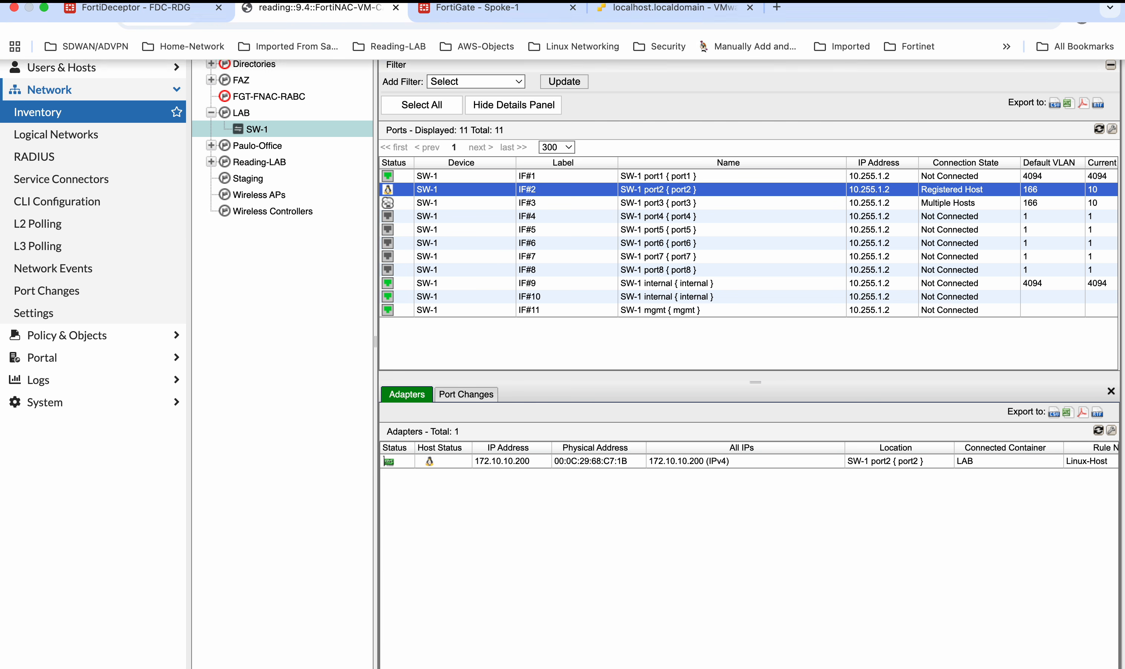
Refresh the FortiGate Spoke-1 Quarantine Monitor and return to the ESXi client console
left_click(461, 20)
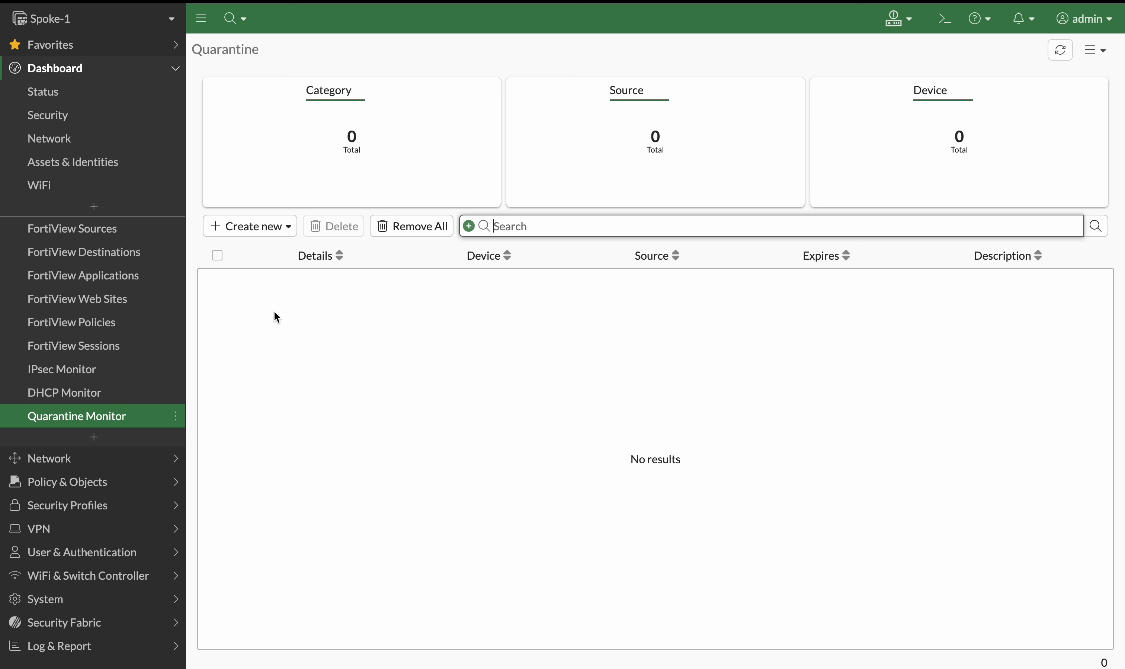
left_click(1060, 49)
mouse_move(534, 14)
left_click(623, 19)
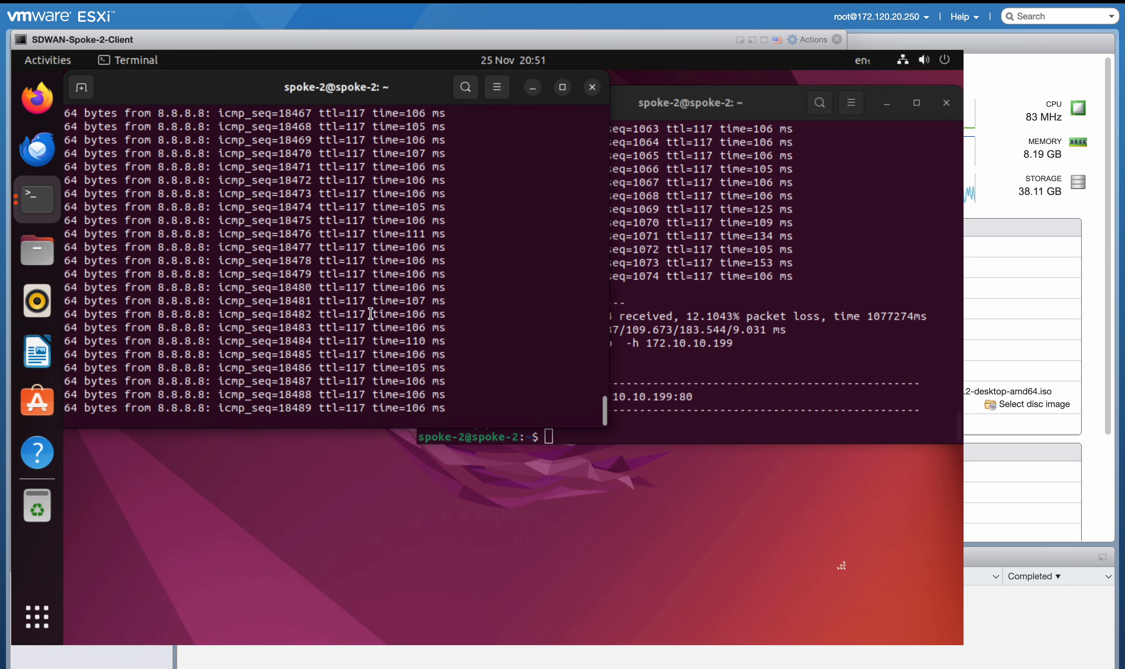
mouse_move(320, 14)
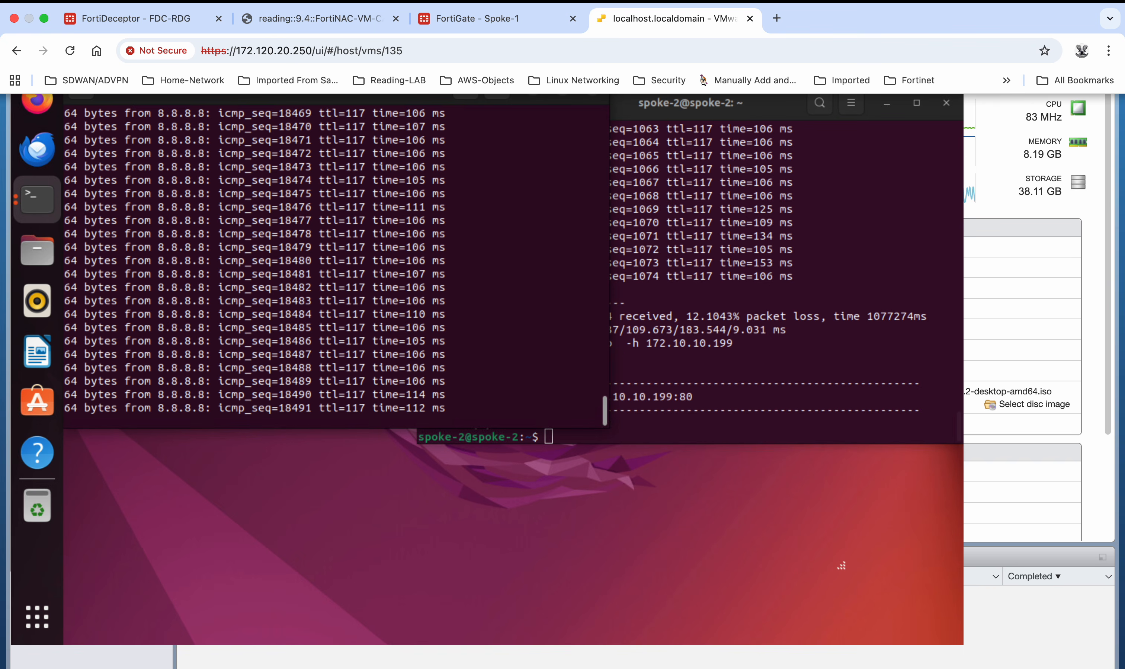
Switch to FortiDeceptor and open the Fabric quarantine status and then the quarantine integration list
left_click(157, 18)
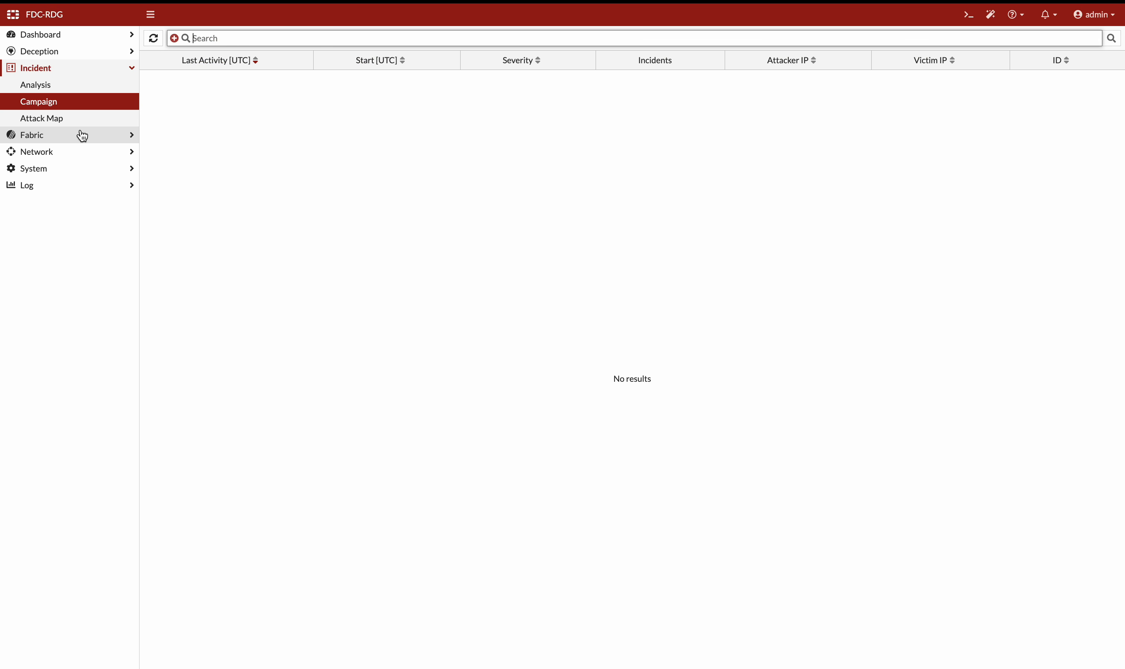
left_click(82, 135)
left_click(82, 136)
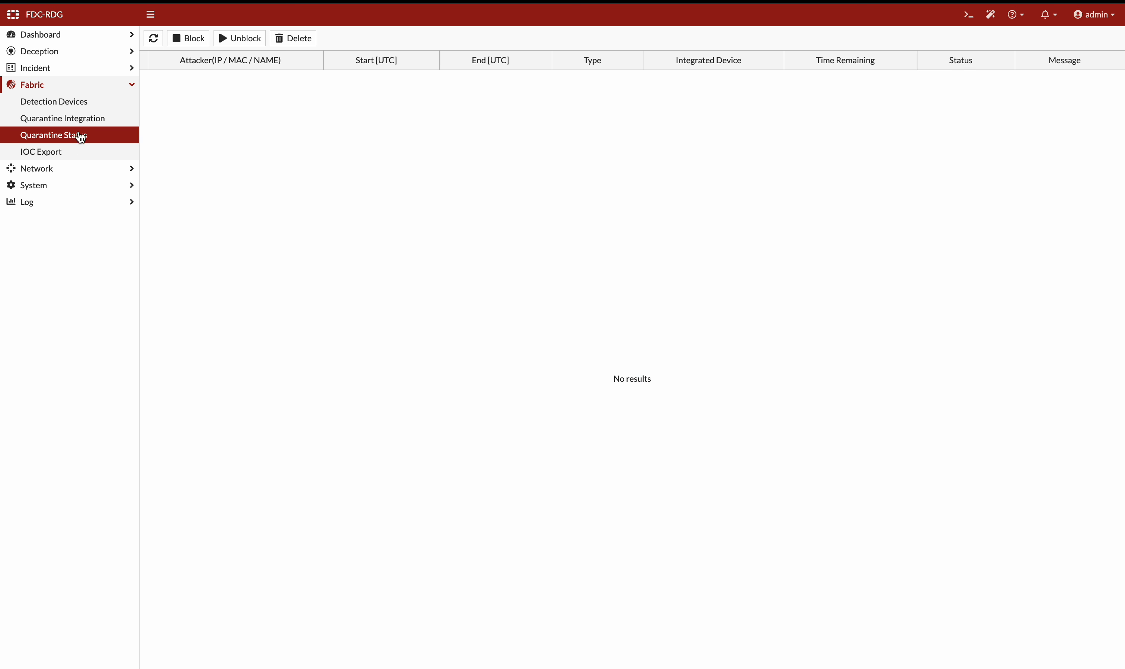
left_click(82, 121)
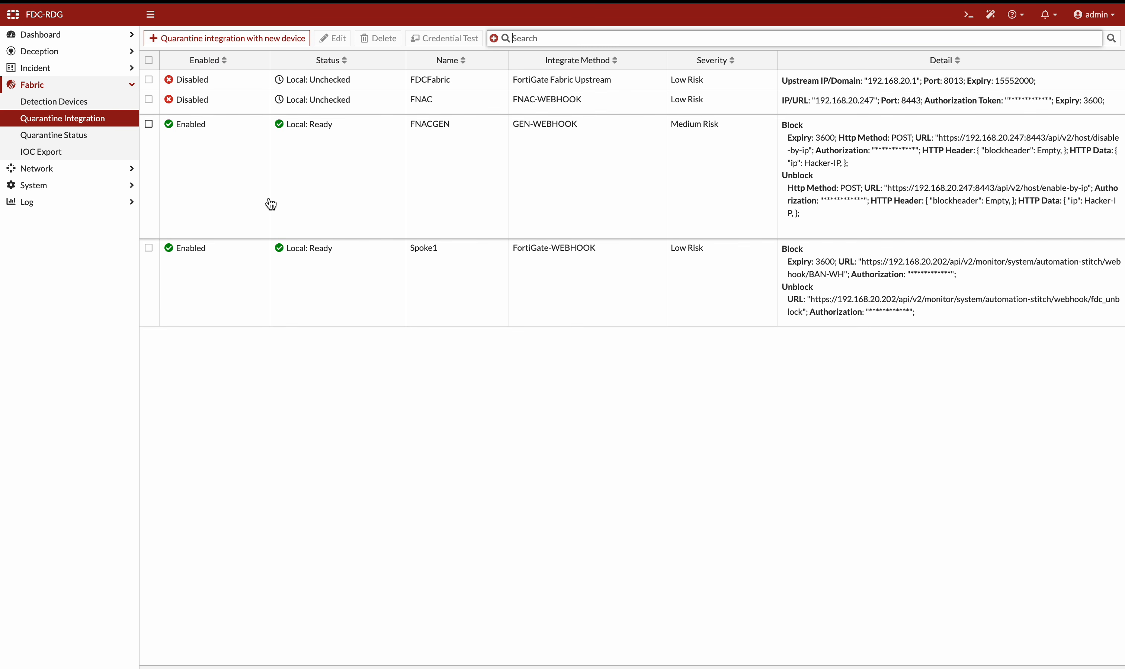
Review the Spoke1 and FNACGEN quarantine integration settings, closing each edit panel without saving
double_click(346, 273)
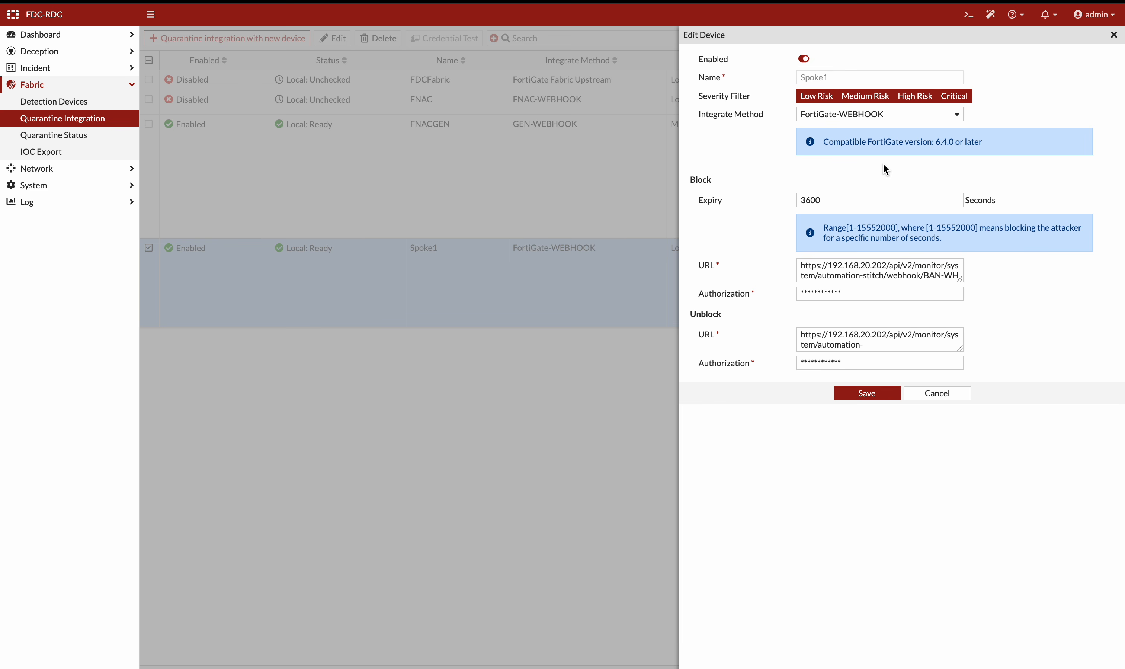
left_click(950, 394)
left_click(457, 182)
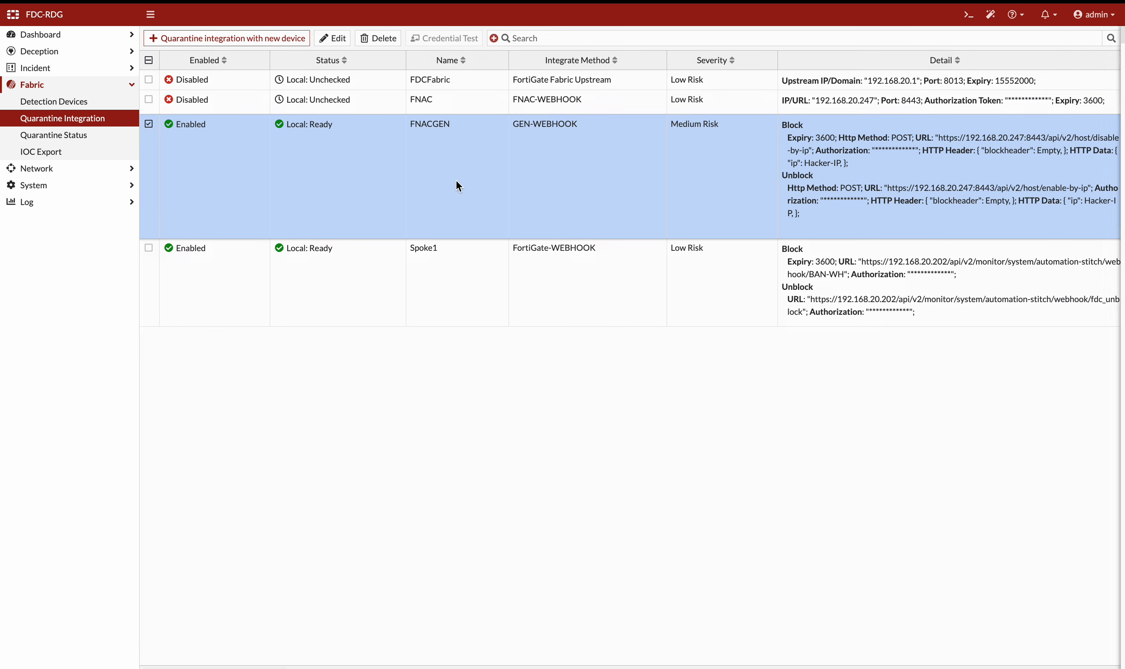
double_click(457, 181)
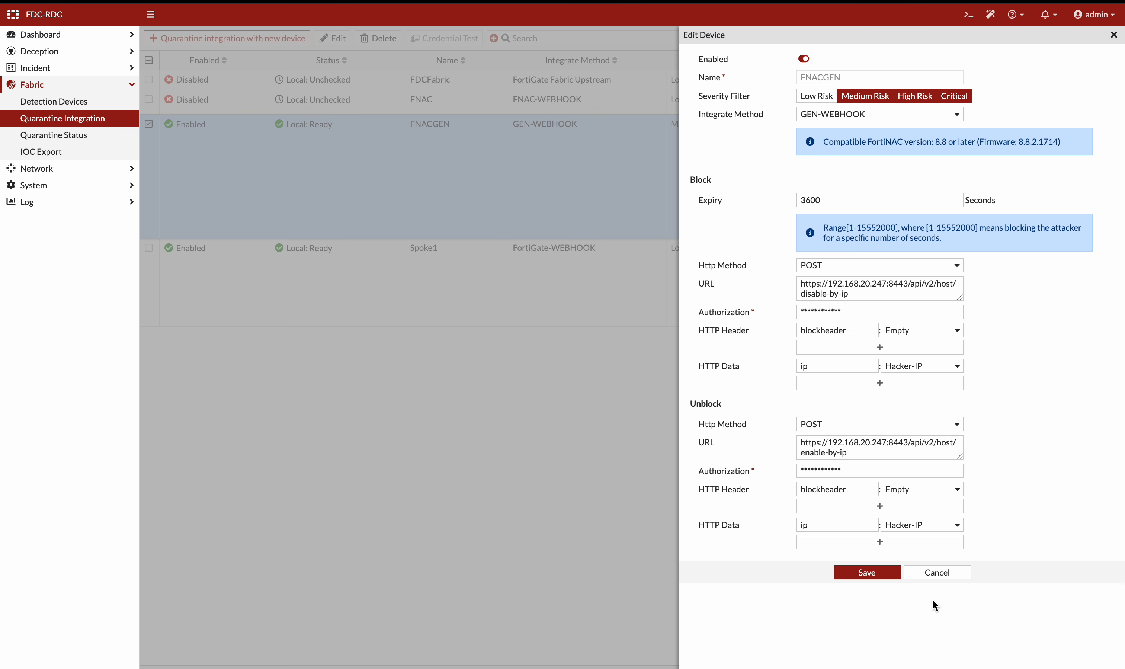
left_click(931, 579)
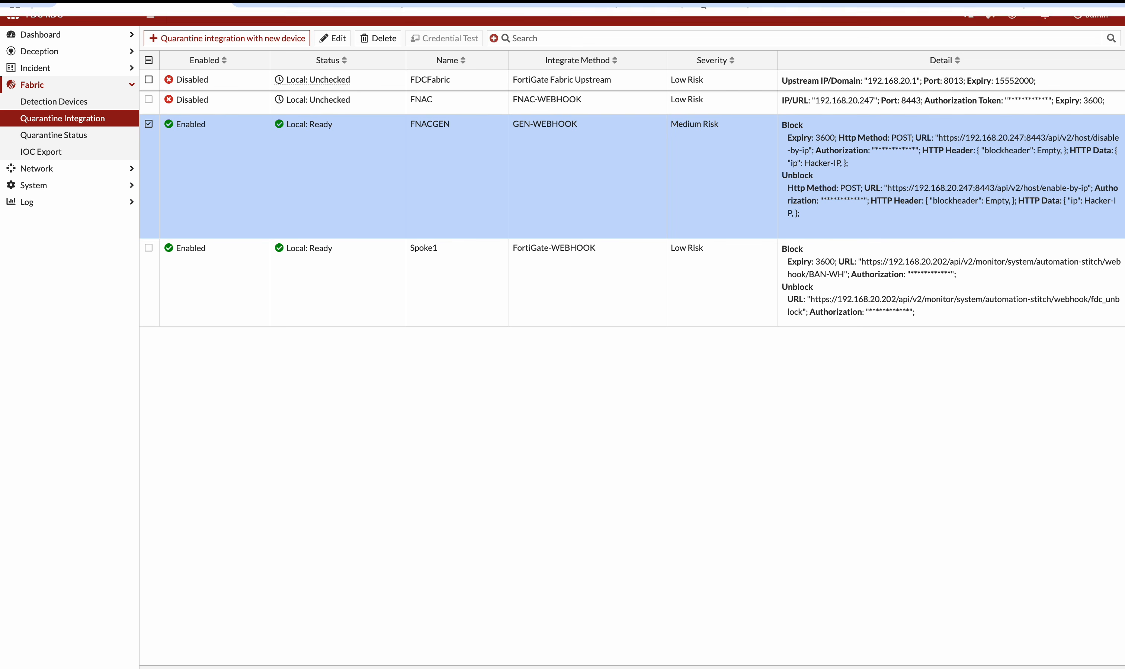
Return to the spoke client console and rerun the sudo nikto scan against 172.10.10.199, entering the sudo password
mouse_move(630, 1)
left_click(653, 20)
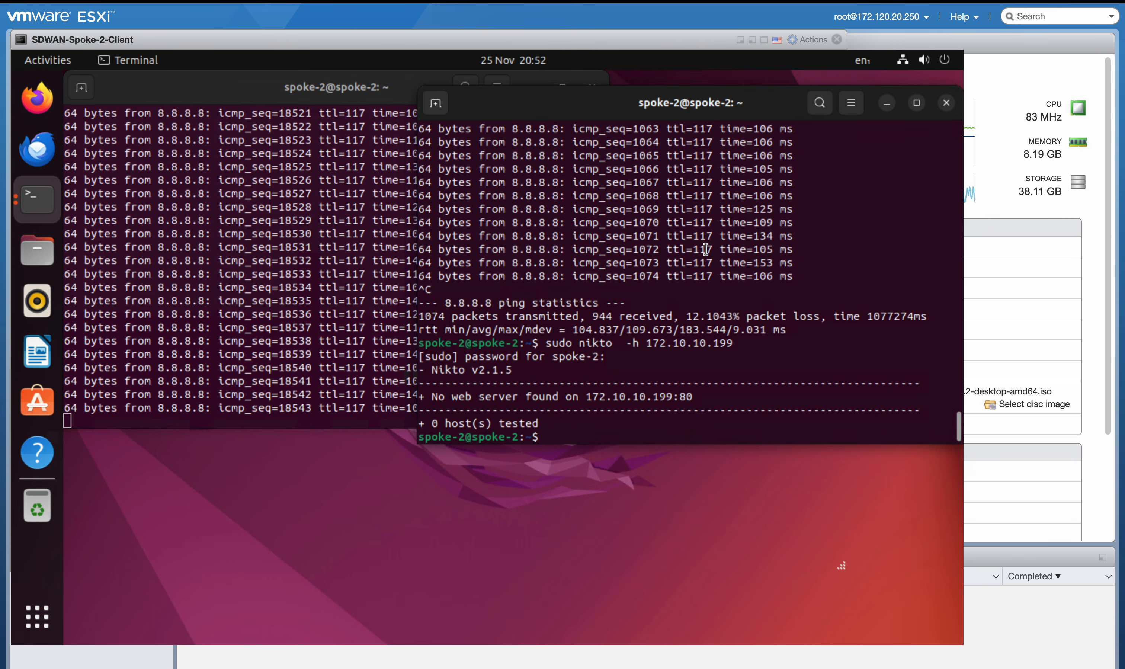
key("Up")
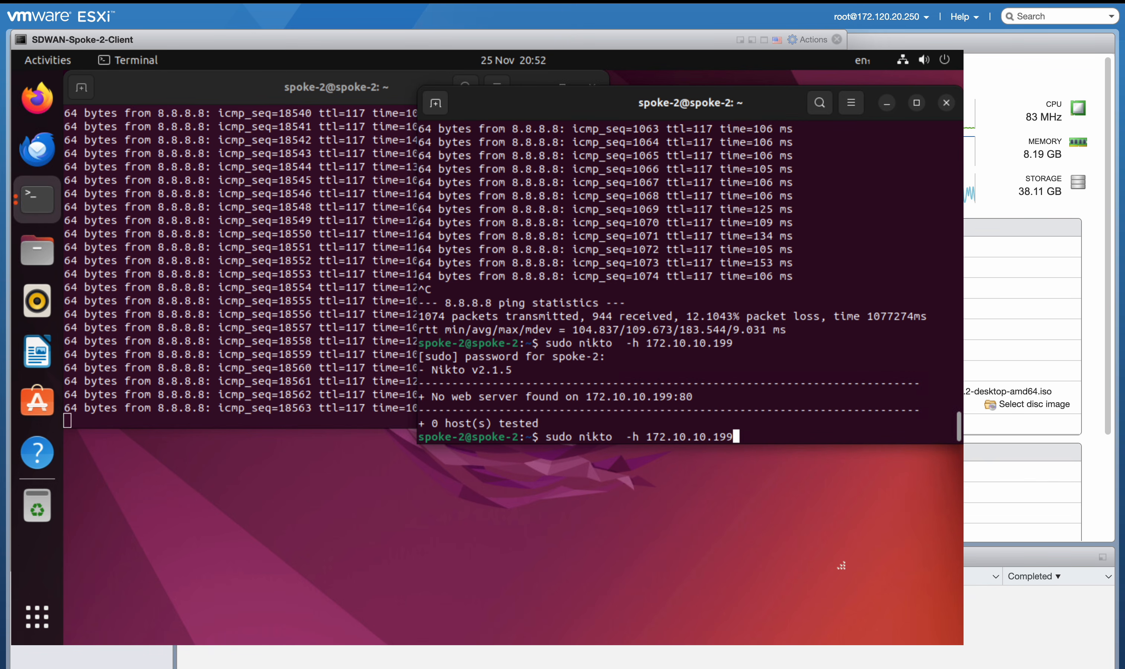
key("Return")
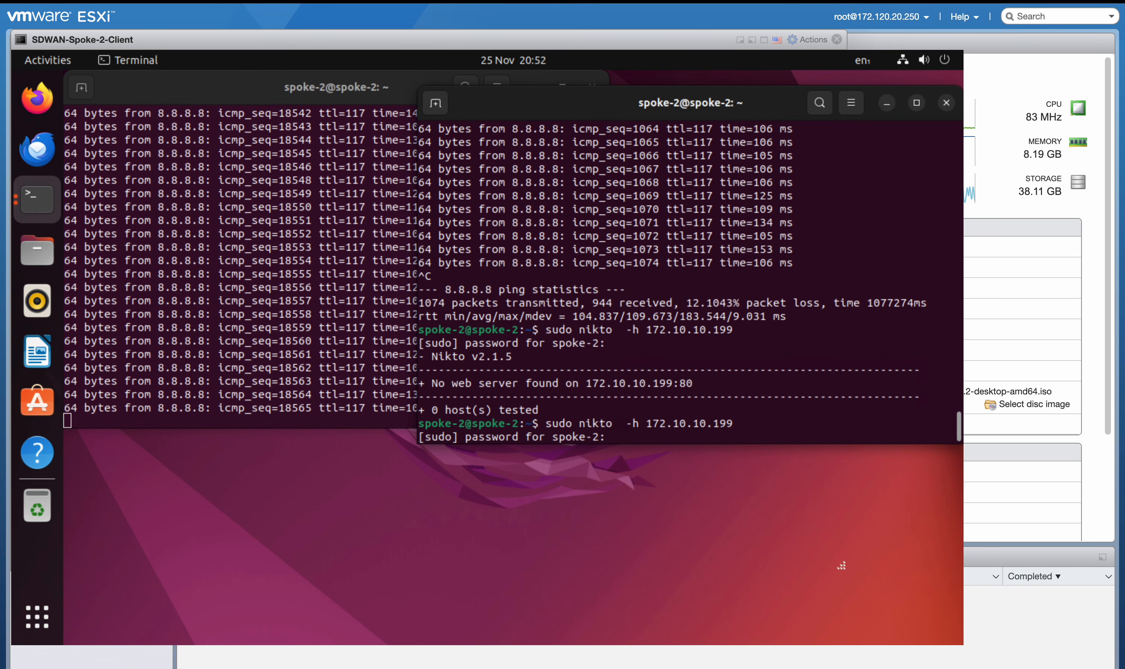
key("Return")
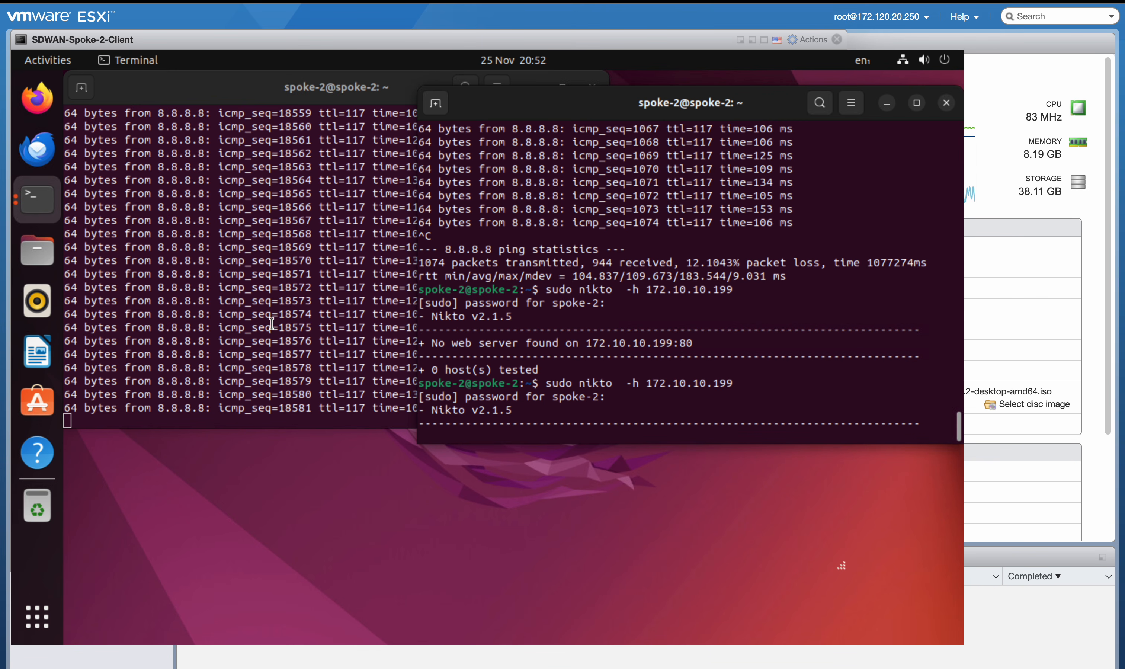
left_click(340, 323)
key("Return")
key("Return")
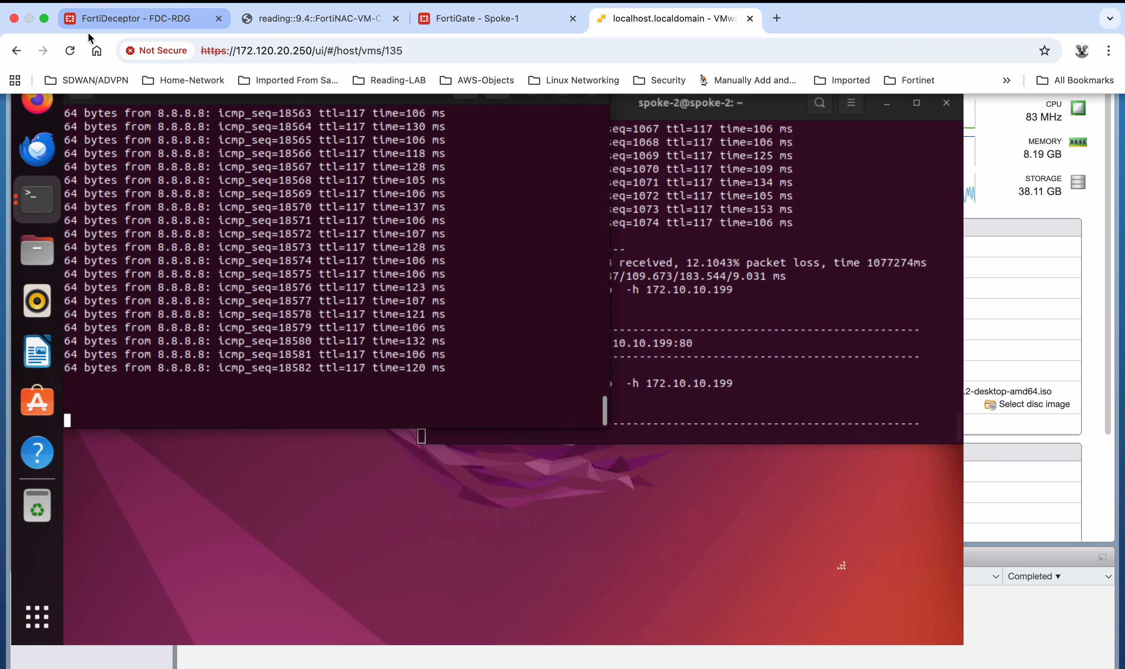
Open FortiDeceptor's Fabric Quarantine Status list
left_click(120, 20)
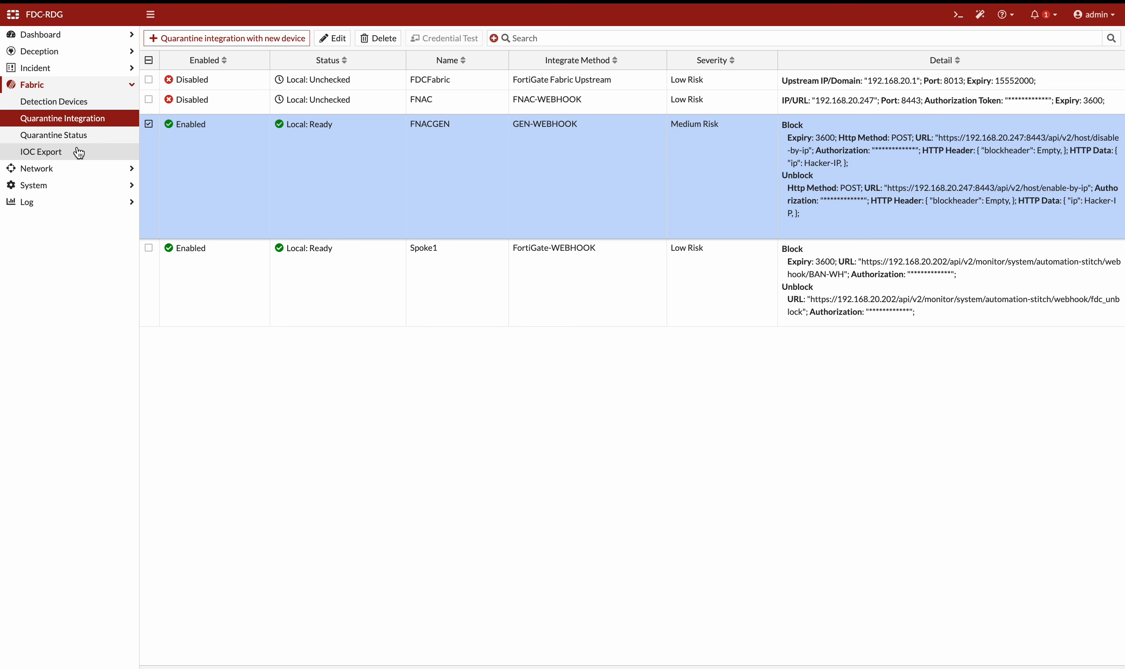
left_click(78, 139)
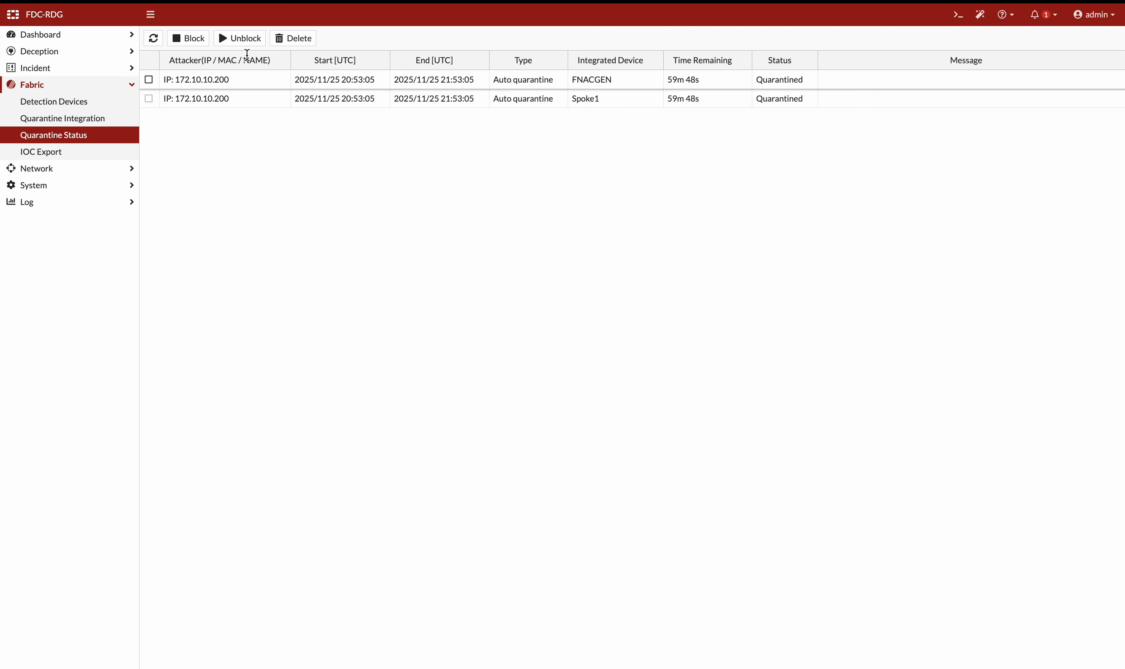
Switch to FortiGate Spoke-1 and refresh its Quarantine Monitor
mouse_move(498, 6)
left_click(616, 20)
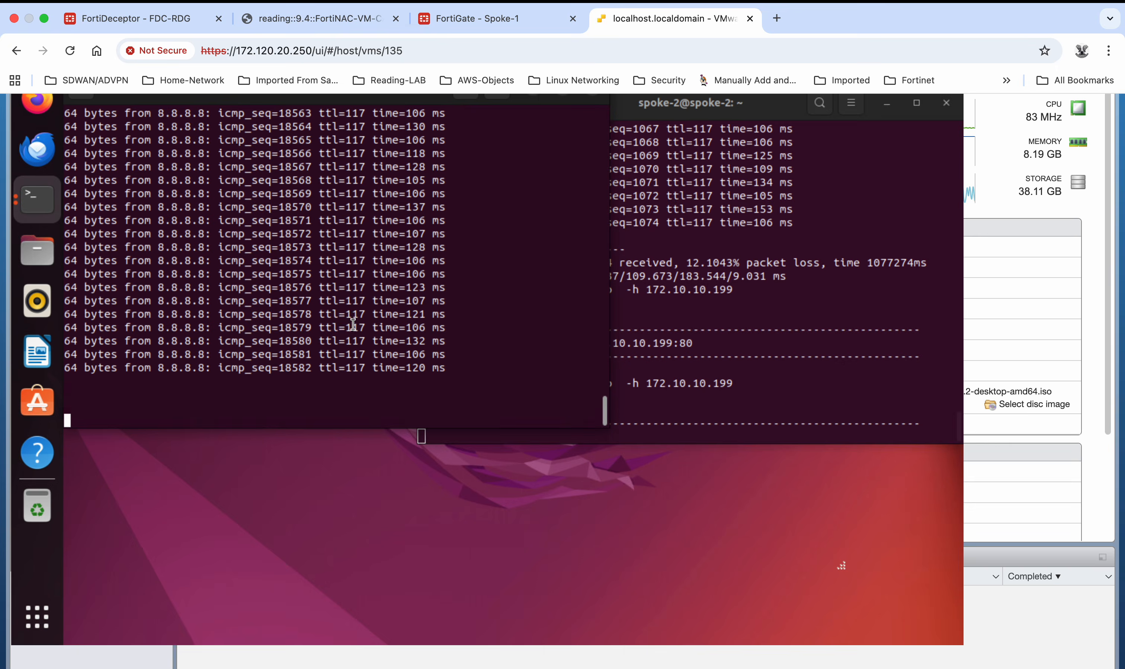
left_click(446, 14)
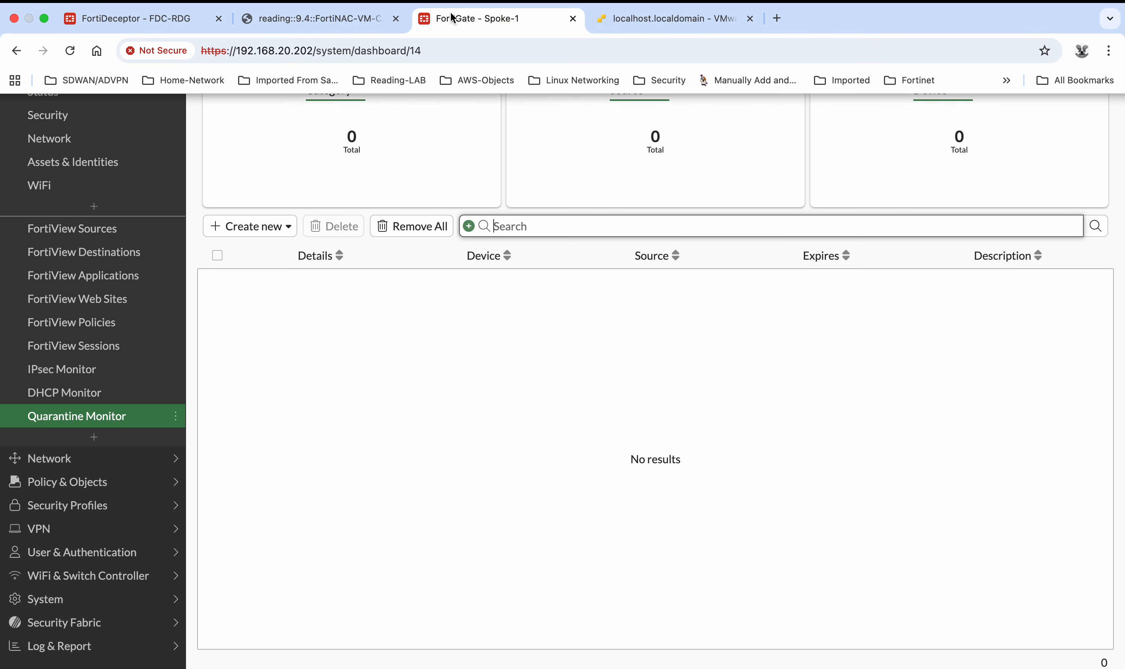
left_click(1051, 58)
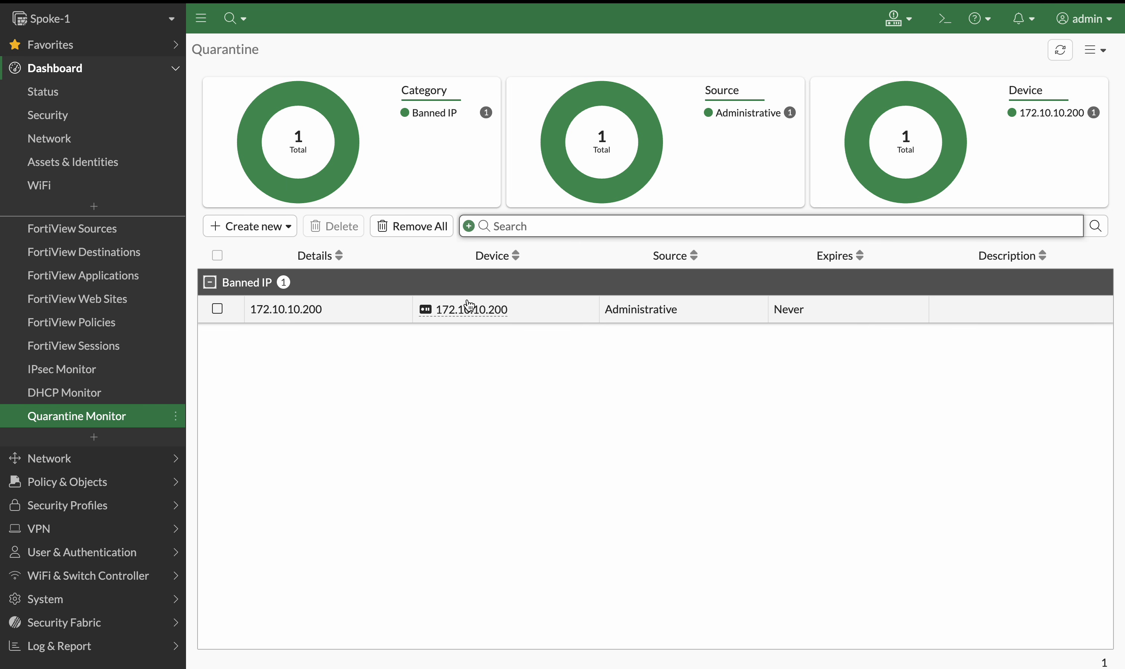
Switch to FortiNAC and refresh the SW-1 port list in inventory
mouse_move(358, 2)
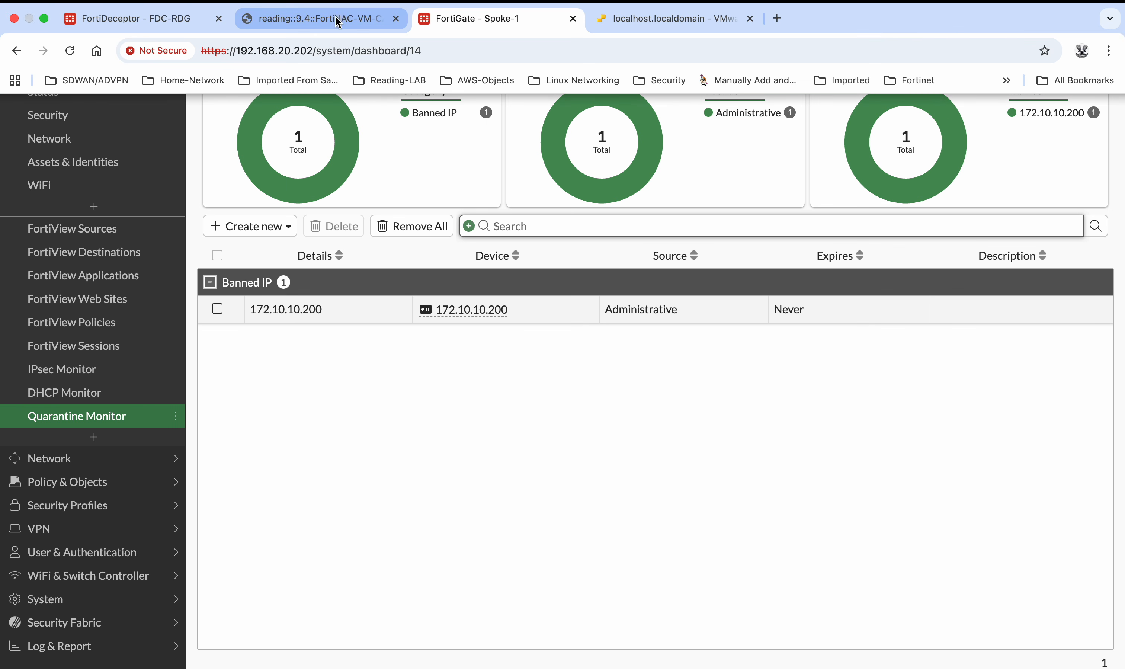
left_click(338, 20)
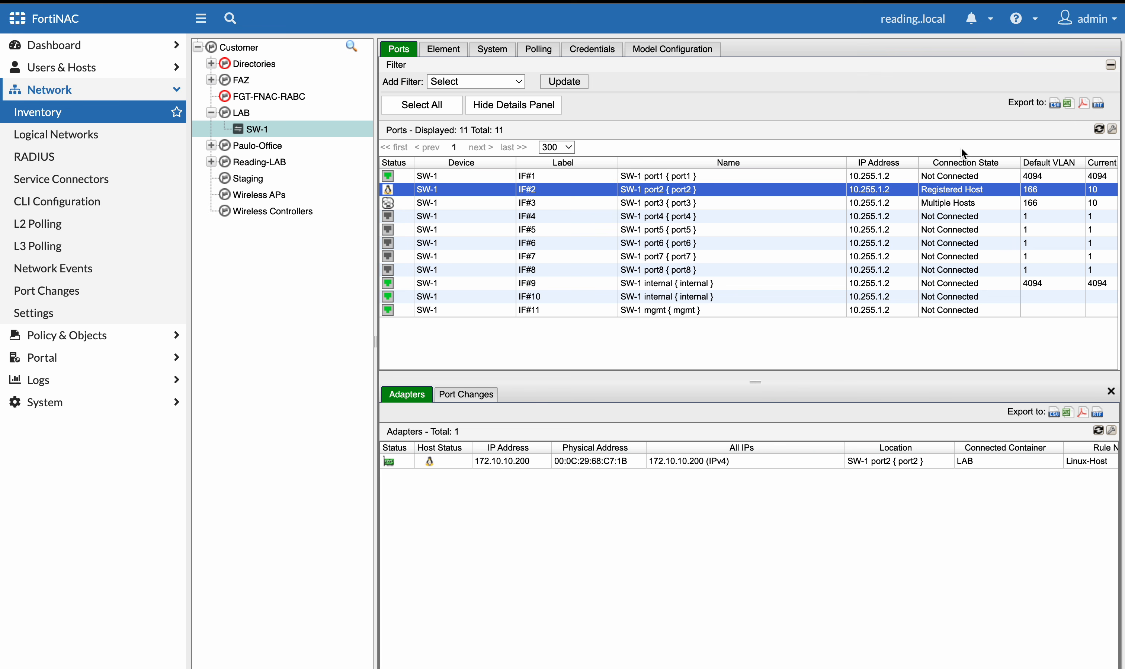
left_click(1098, 131)
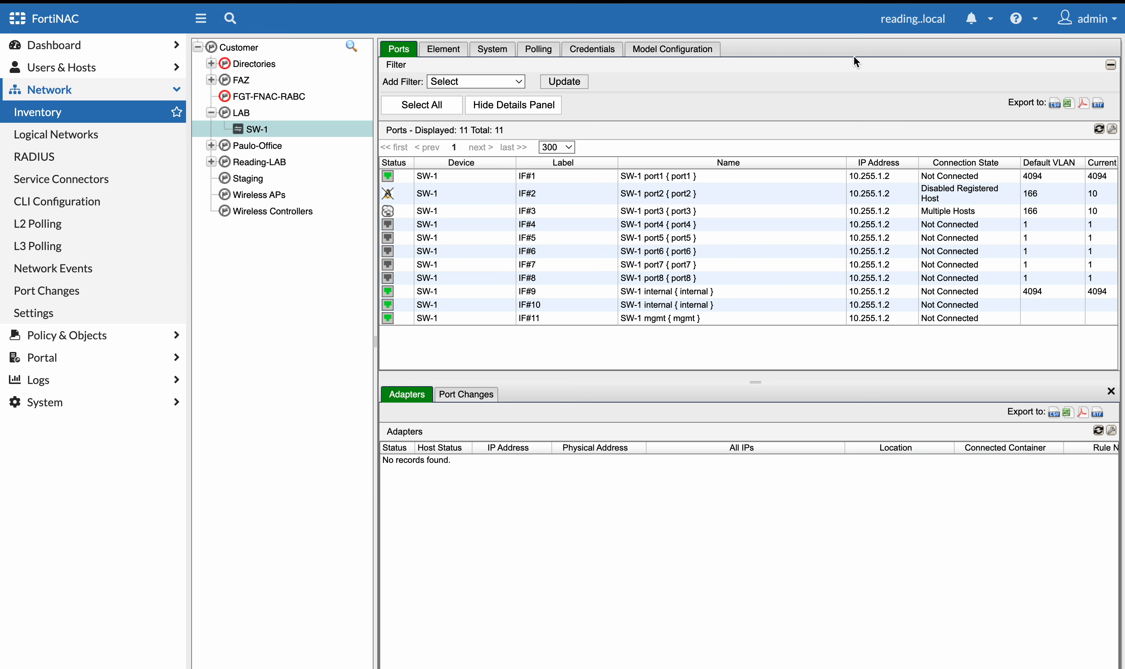
mouse_move(853, 3)
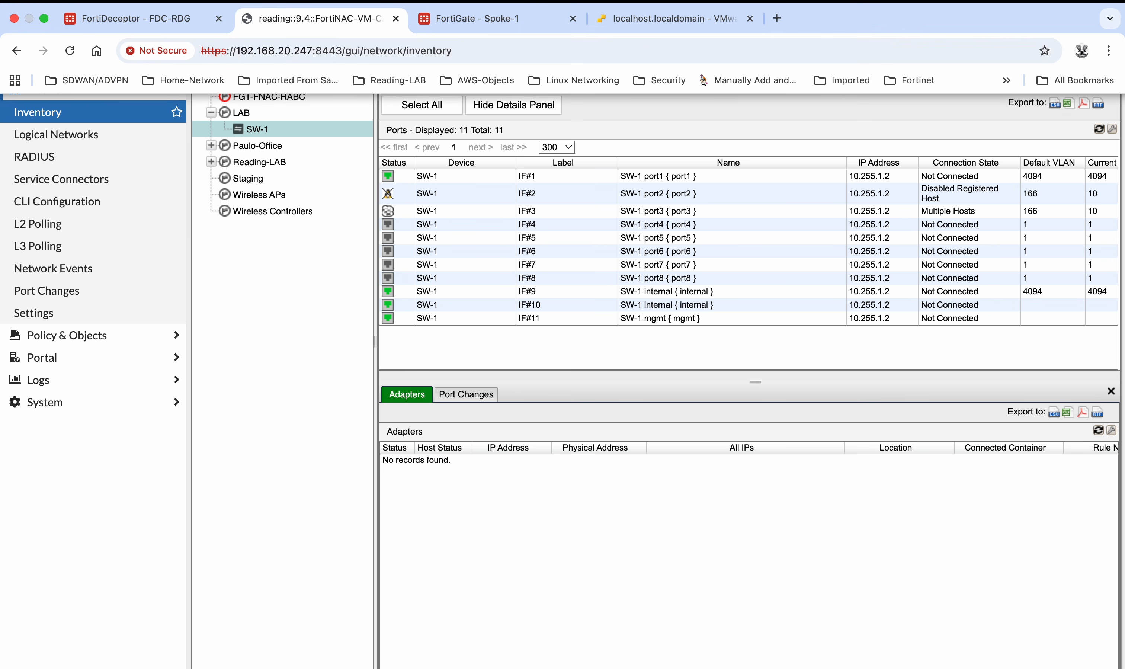